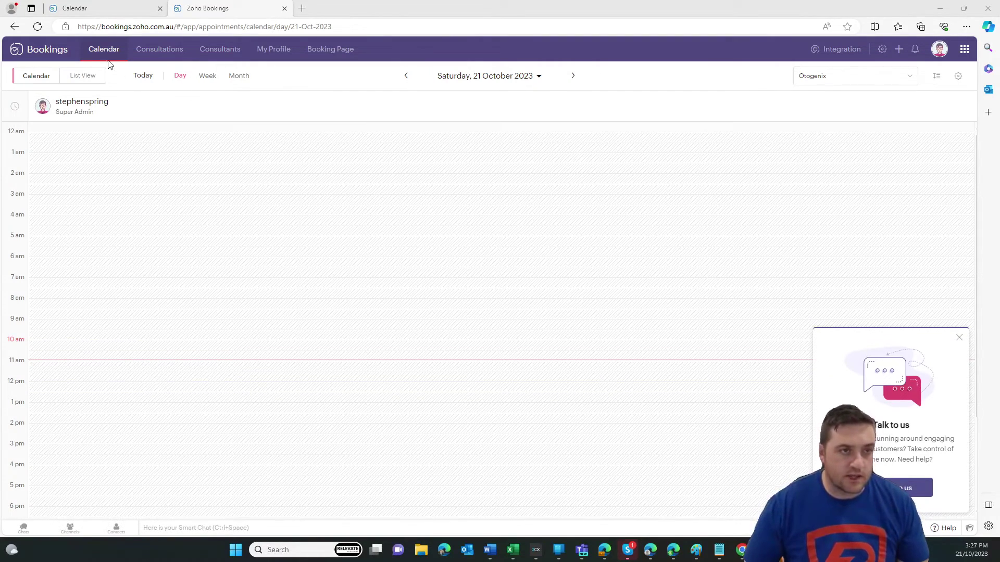
Compare the bookings.zoho.com.au calendar with the Bookings calendar inside Zoho One
{"action": "left_click_drag", "start_coordinate": [100, 26], "coordinate": [173, 25]}
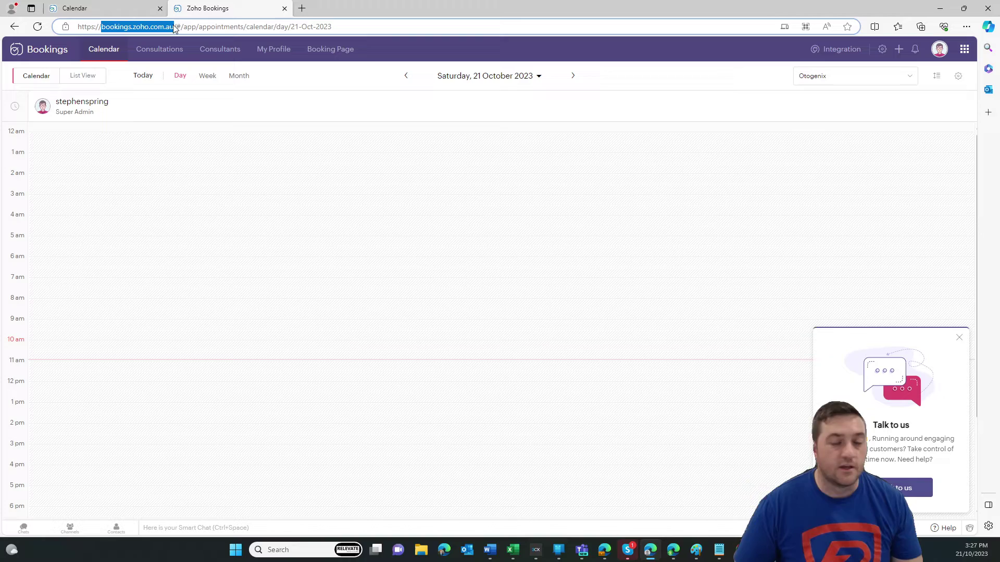
{"action": "left_click", "coordinate": [124, 14]}
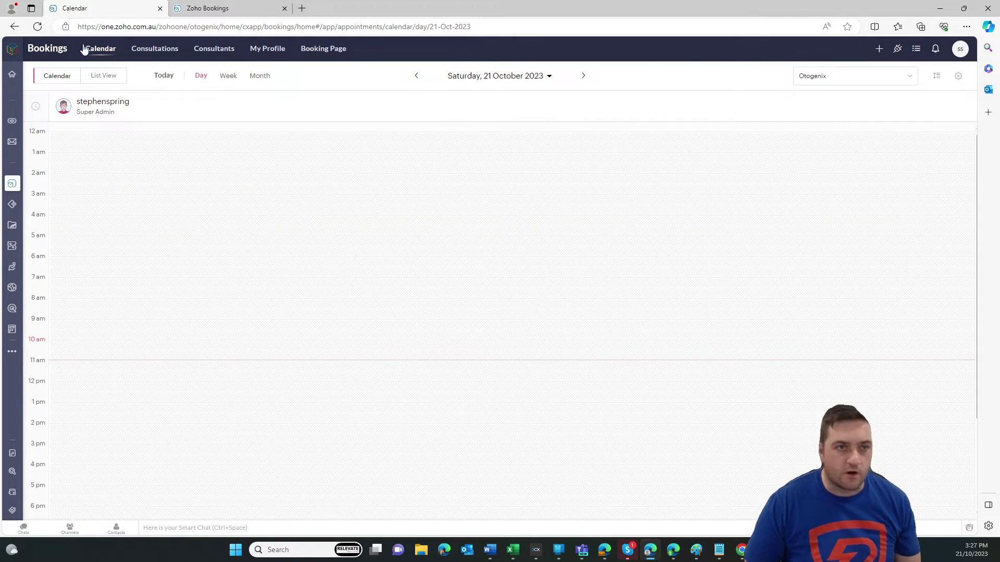
{"action": "mouse_move", "coordinate": [14, 205]}
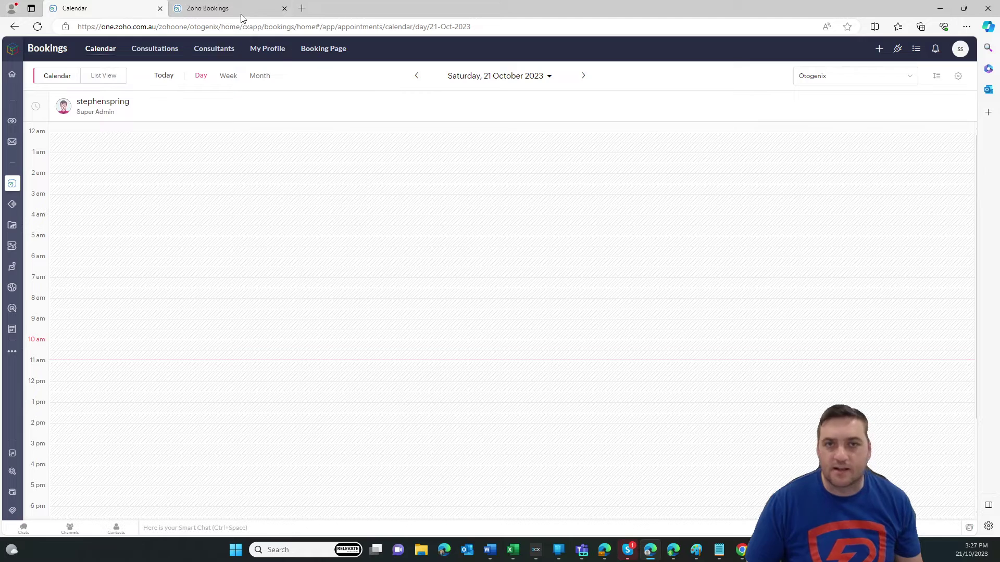
{"action": "left_click", "coordinate": [213, 5]}
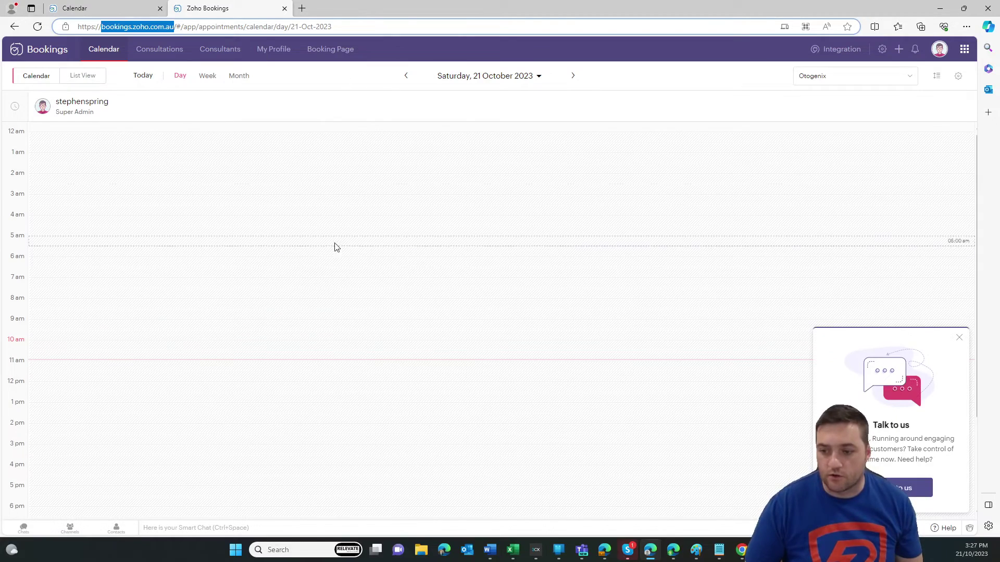
{"action": "left_click", "coordinate": [902, 347]}
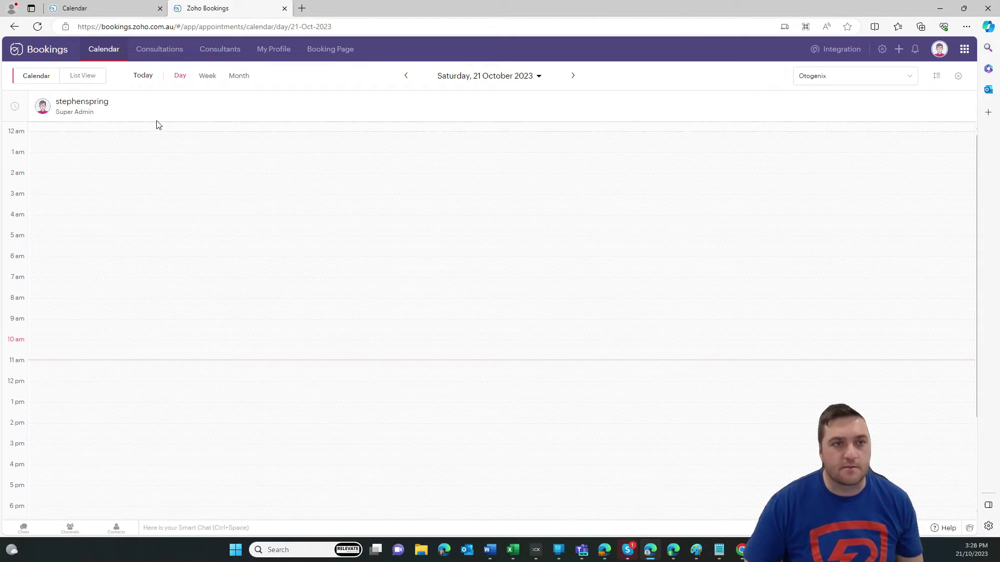
Check the empty calendar in week, month, day and list views, then open the Report Q&A consultation
{"action": "left_click", "coordinate": [206, 76]}
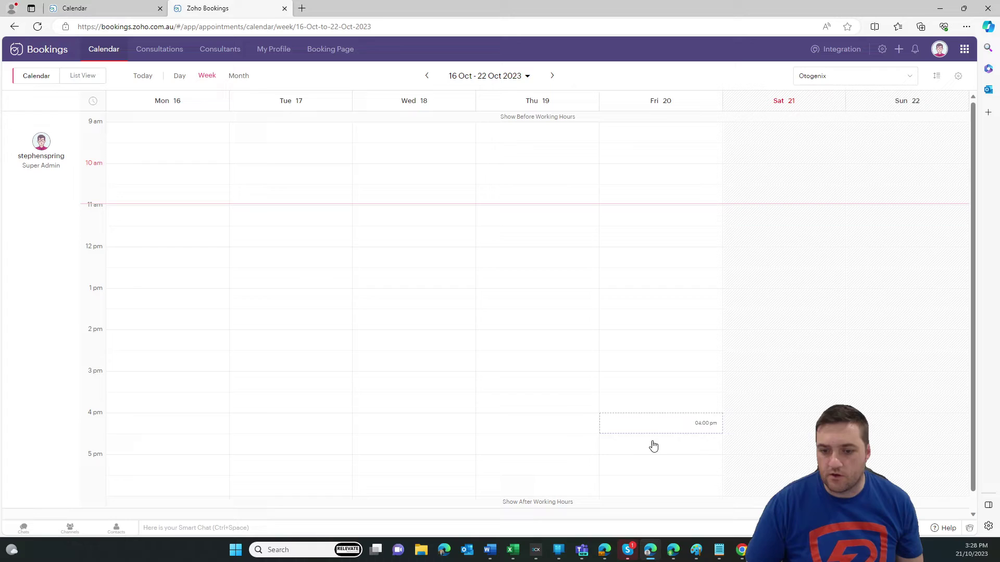
{"action": "left_click", "coordinate": [247, 76]}
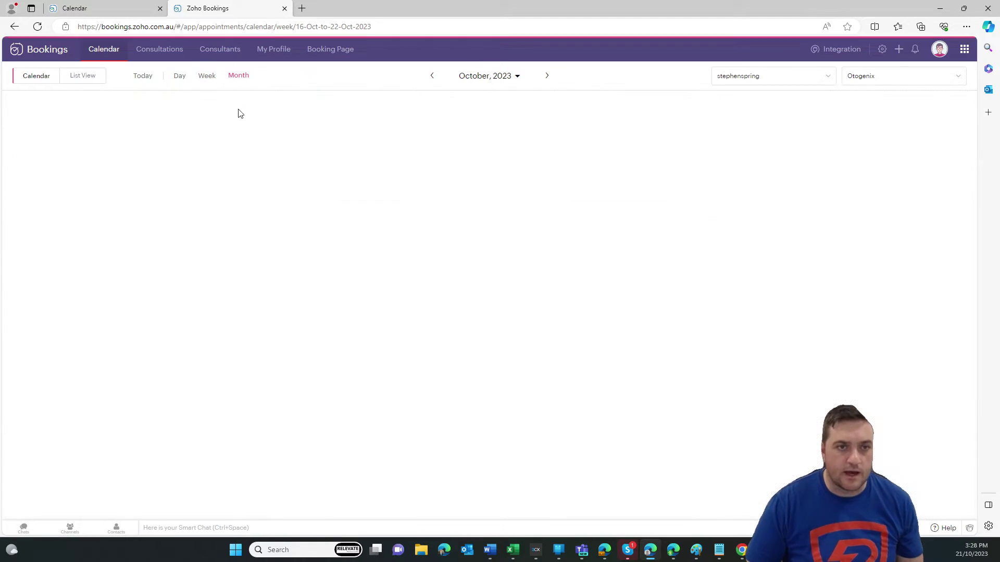
{"action": "left_click", "coordinate": [181, 76]}
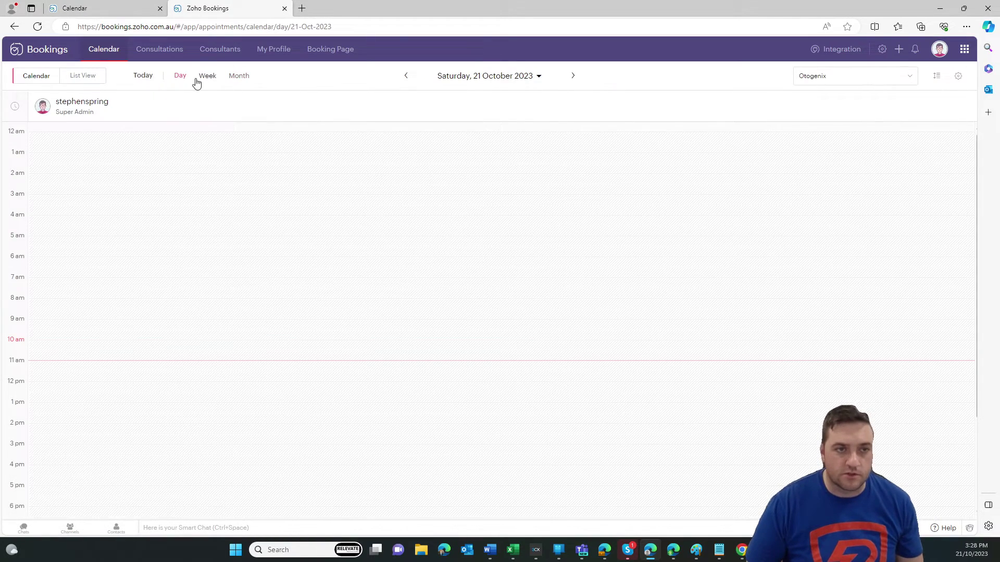
{"action": "left_click", "coordinate": [207, 76]}
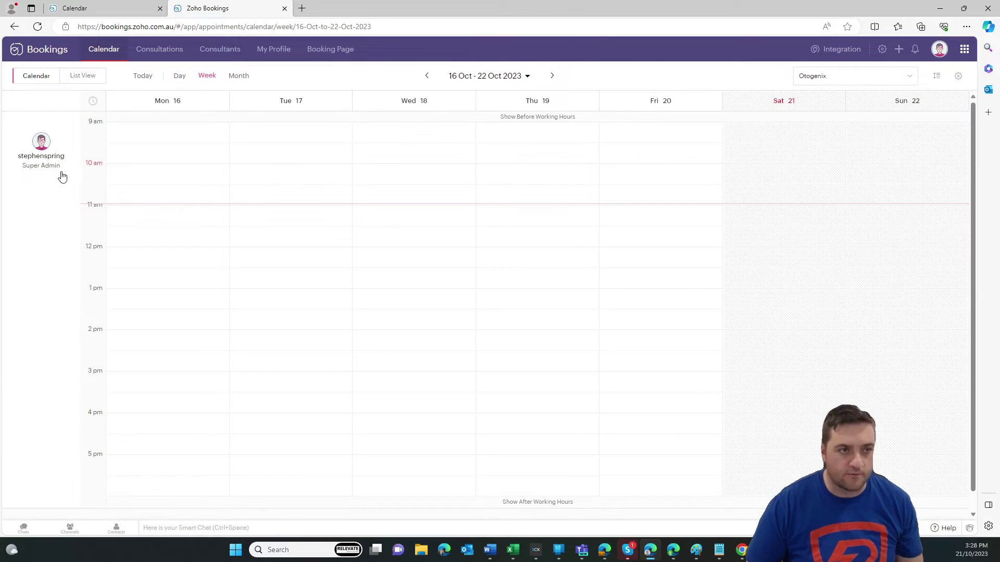
{"action": "left_click", "coordinate": [83, 77]}
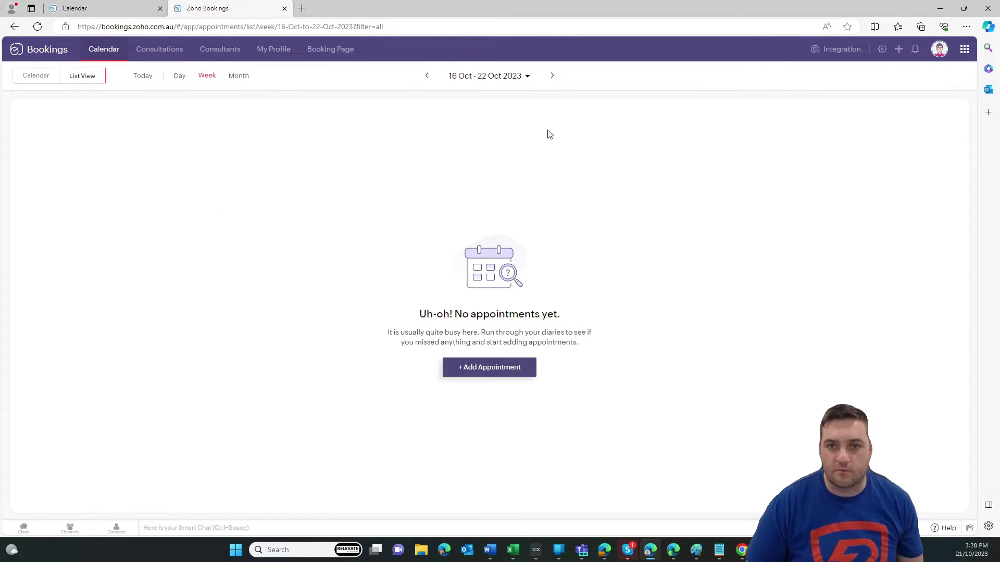
{"action": "left_click", "coordinate": [491, 76]}
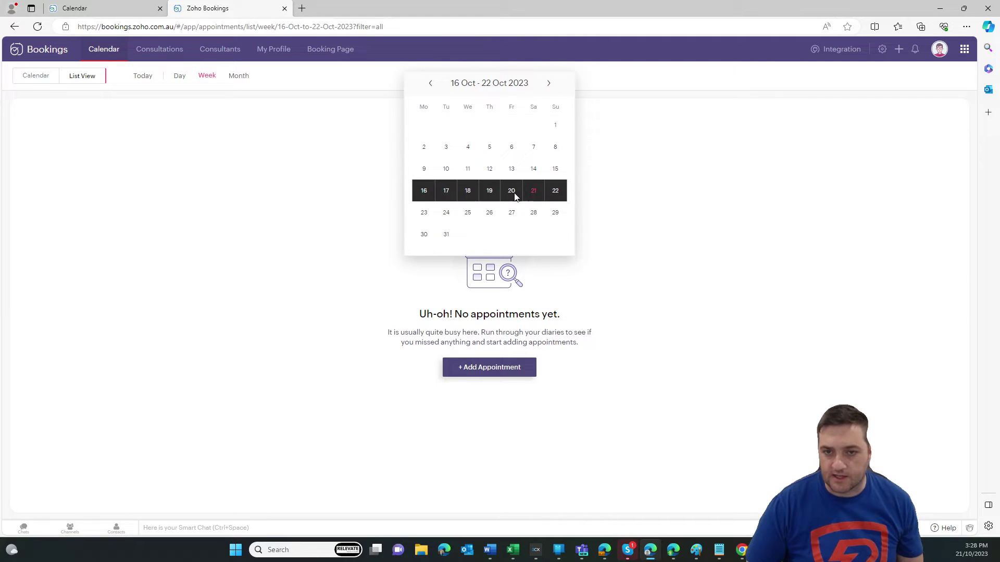
{"action": "left_click", "coordinate": [37, 76]}
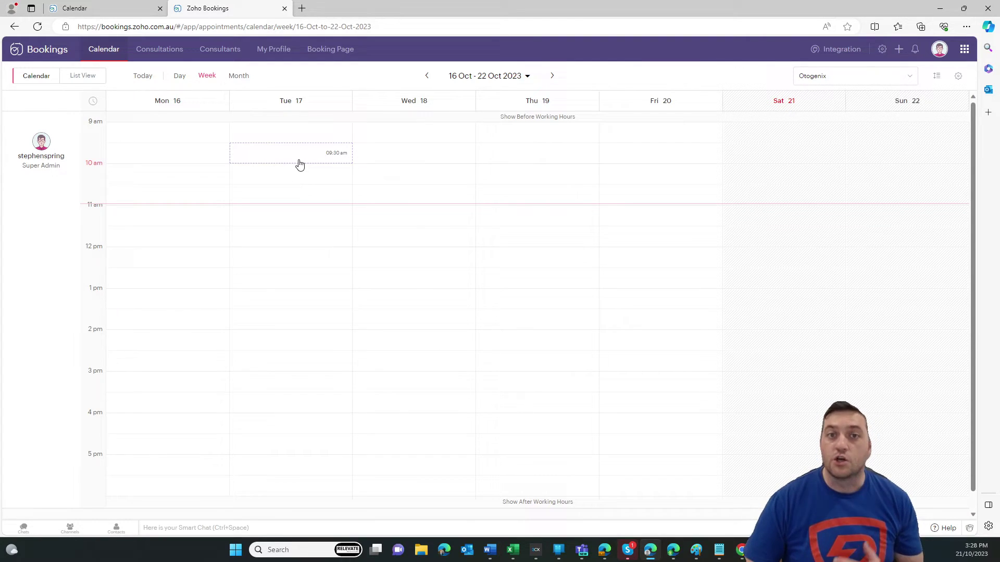
{"action": "left_click", "coordinate": [159, 49]}
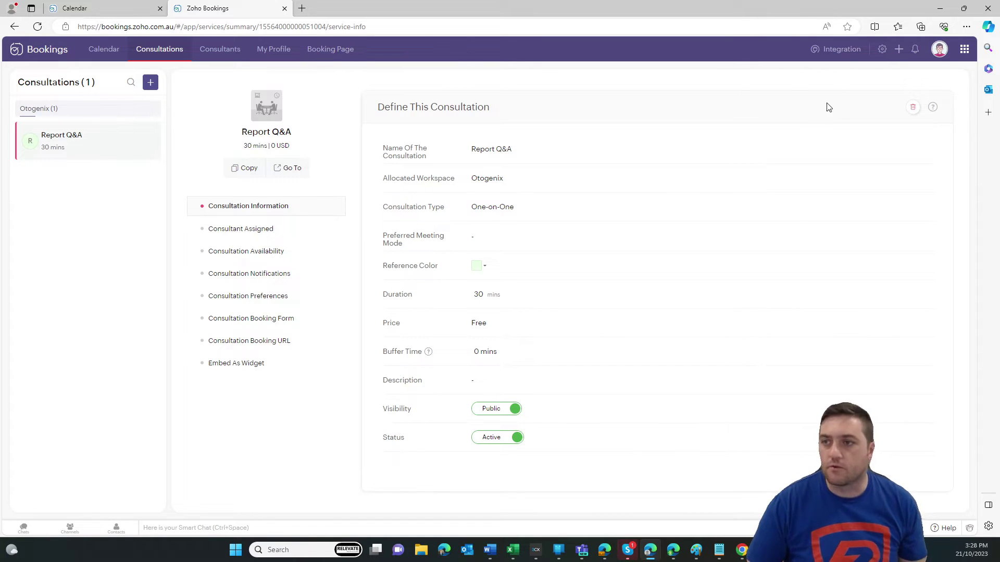
Review the business's basic information and working hours in General settings, then its booking page URL
{"action": "left_click", "coordinate": [881, 50]}
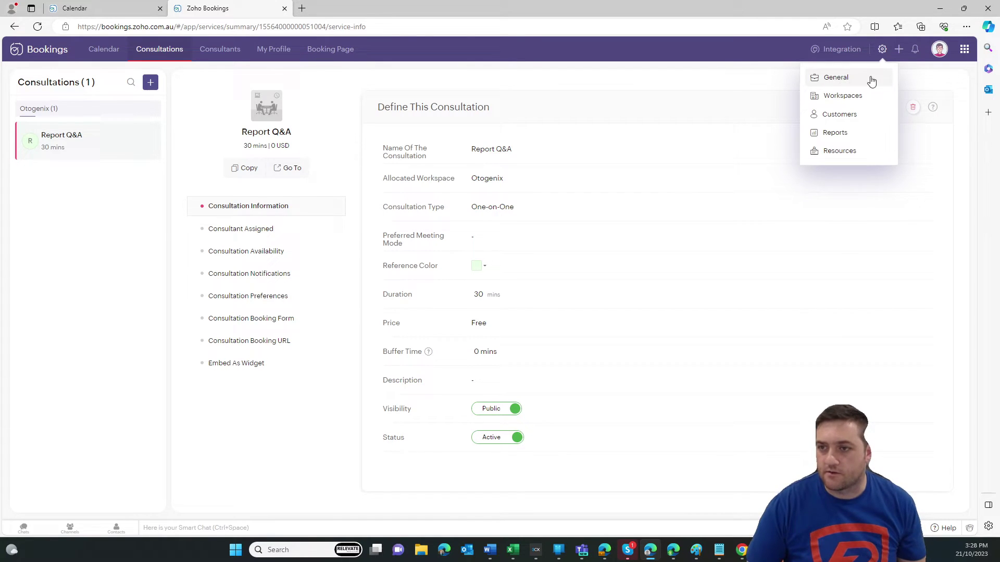
{"action": "left_click", "coordinate": [835, 78]}
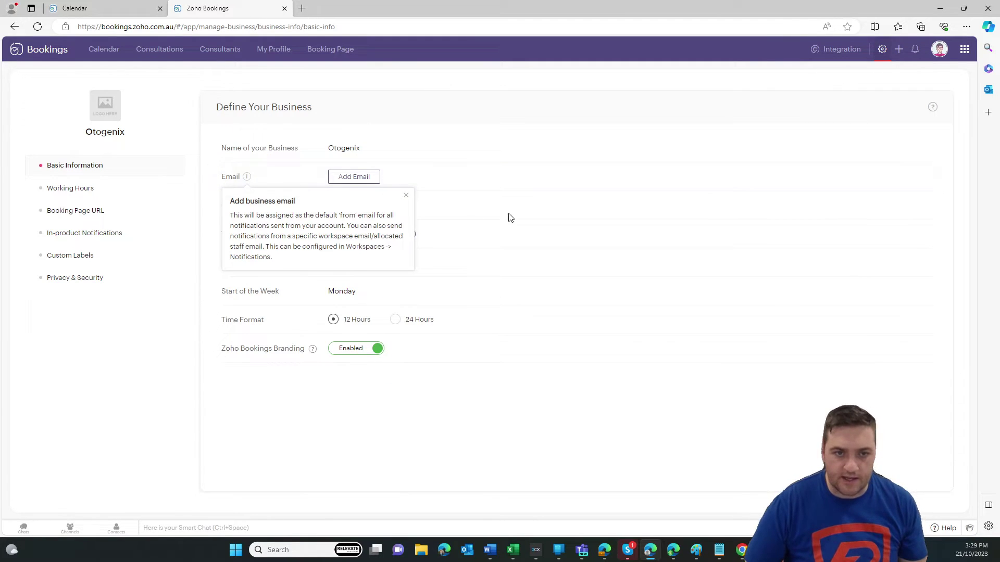
{"action": "left_click", "coordinate": [405, 199]}
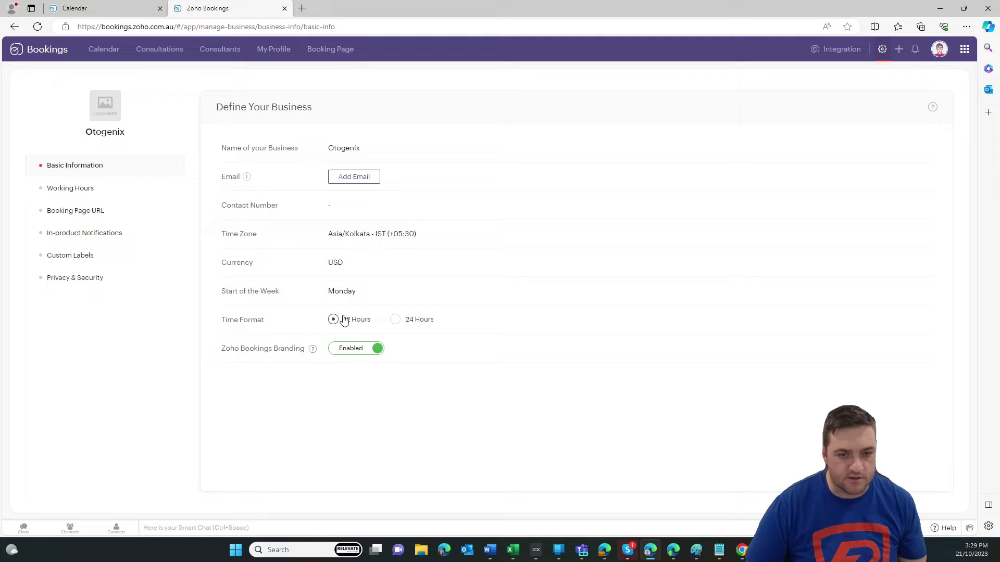
{"action": "left_click", "coordinate": [85, 189]}
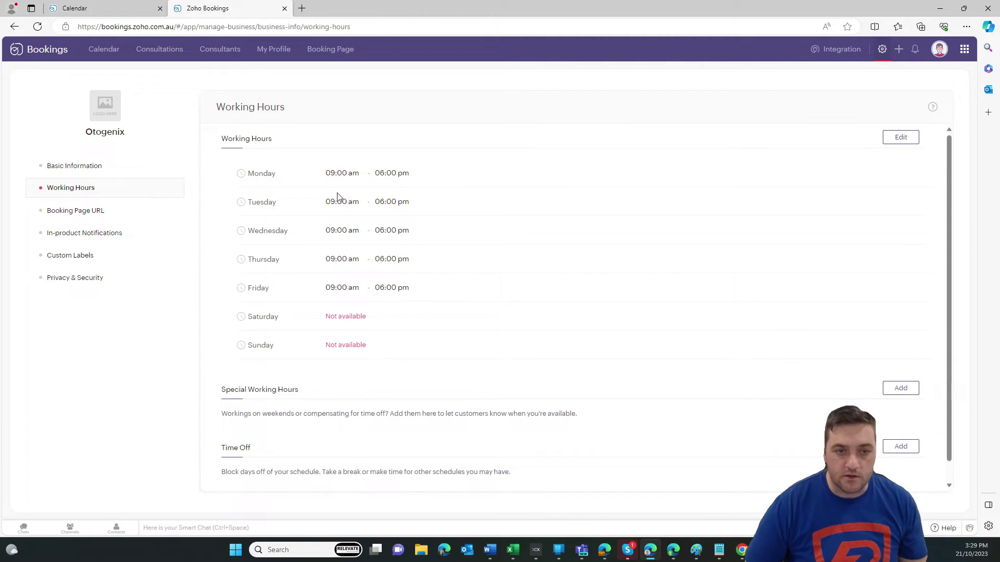
{"action": "left_click", "coordinate": [82, 167]}
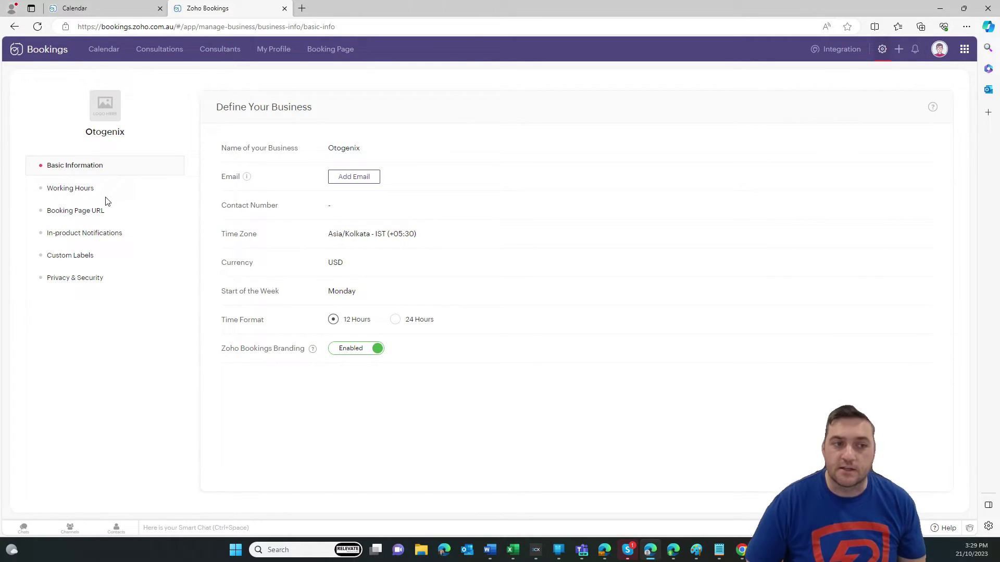
{"action": "left_click", "coordinate": [126, 191]}
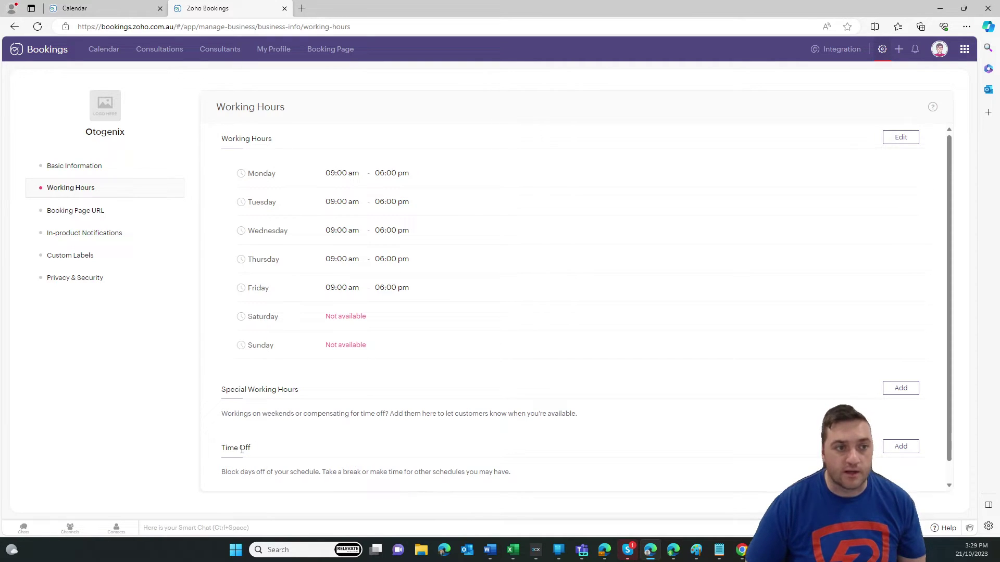
{"action": "left_click", "coordinate": [96, 211]}
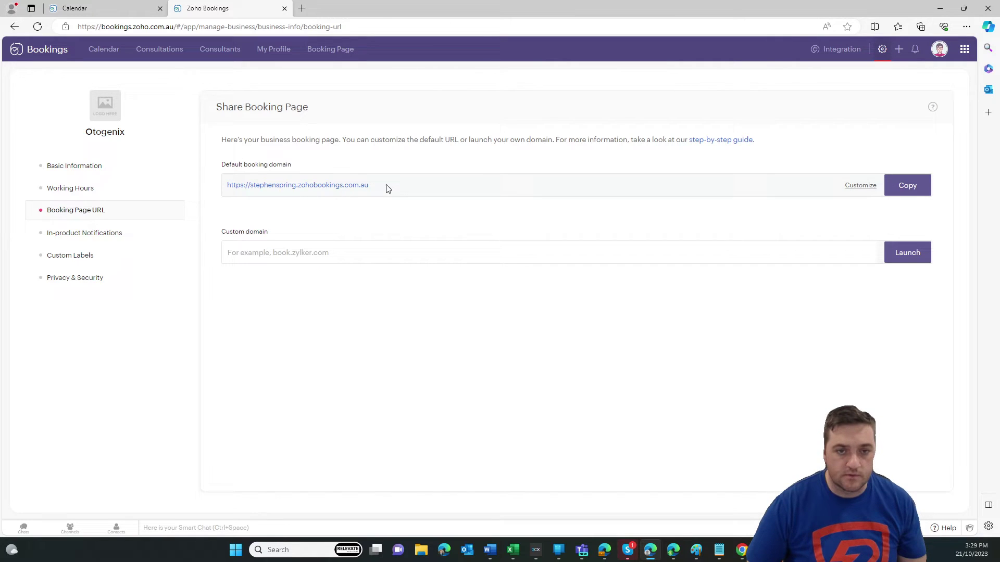
Load the copied default booking page URL in a new browser tab
{"action": "left_click_drag", "start_coordinate": [388, 189], "coordinate": [226, 186]}
{"action": "key", "text": "ctrl+c"}
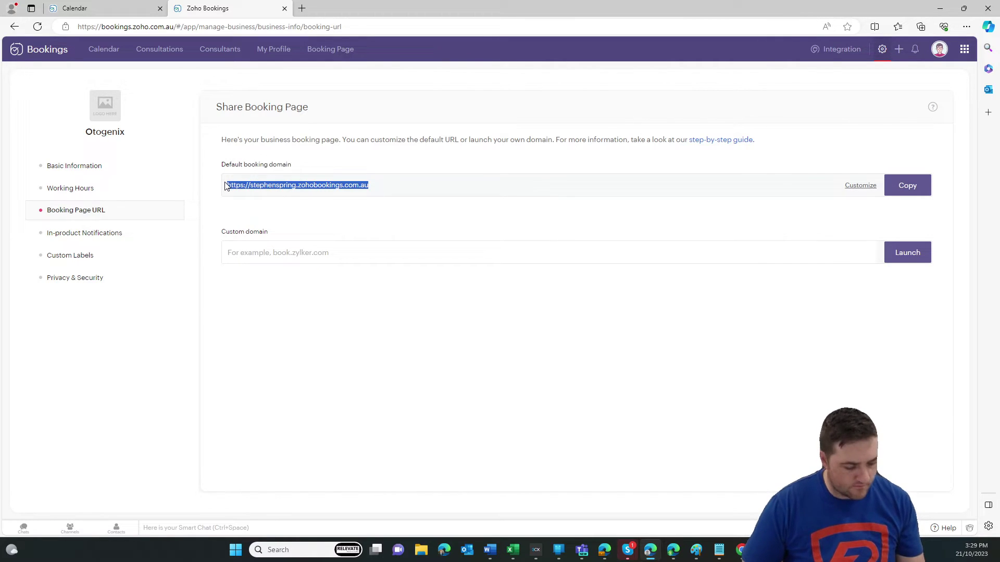
{"action": "left_click", "coordinate": [301, 8]}
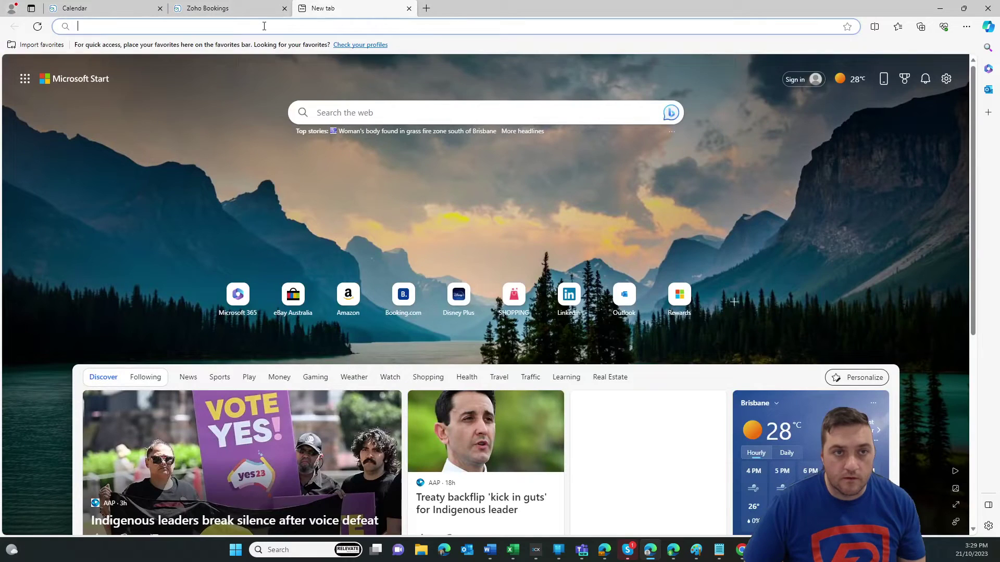
{"action": "key", "text": "ctrl+v"}
{"action": "key", "text": "Return"}
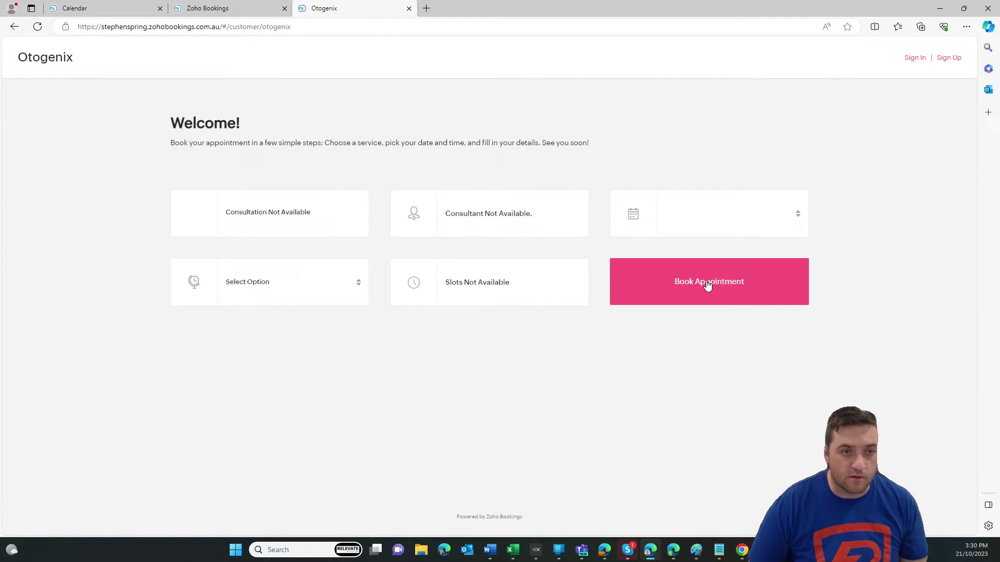
Review the In-product Notifications, Custom Labels and Privacy & Security settings
{"action": "left_click", "coordinate": [190, 8]}
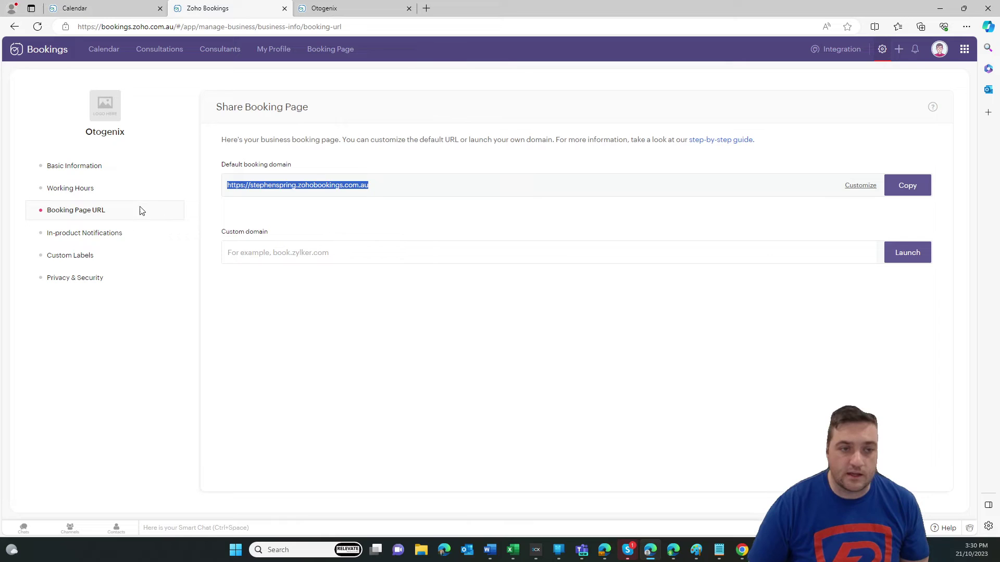
{"action": "left_click", "coordinate": [100, 239]}
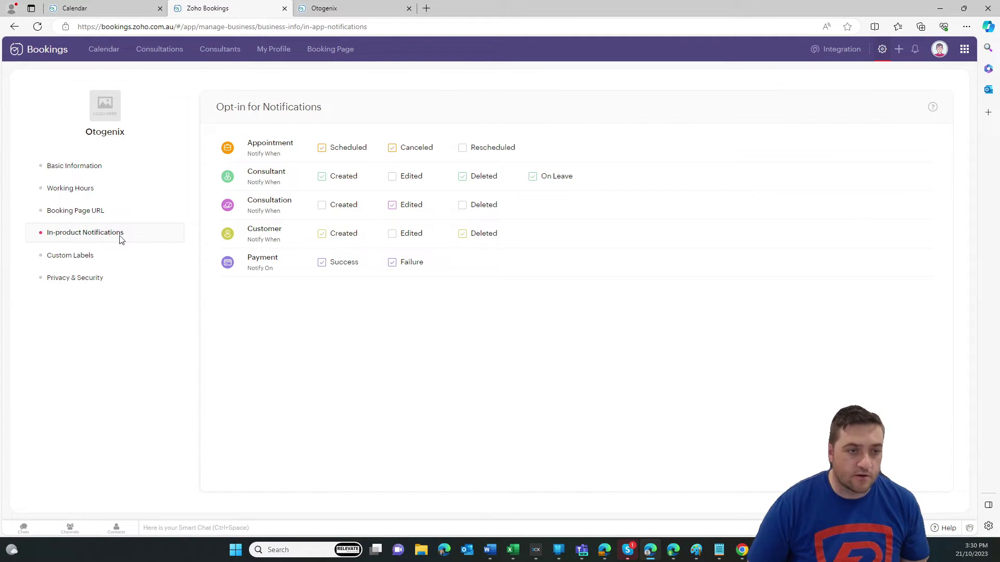
{"action": "left_click", "coordinate": [61, 259]}
{"action": "left_click", "coordinate": [68, 281]}
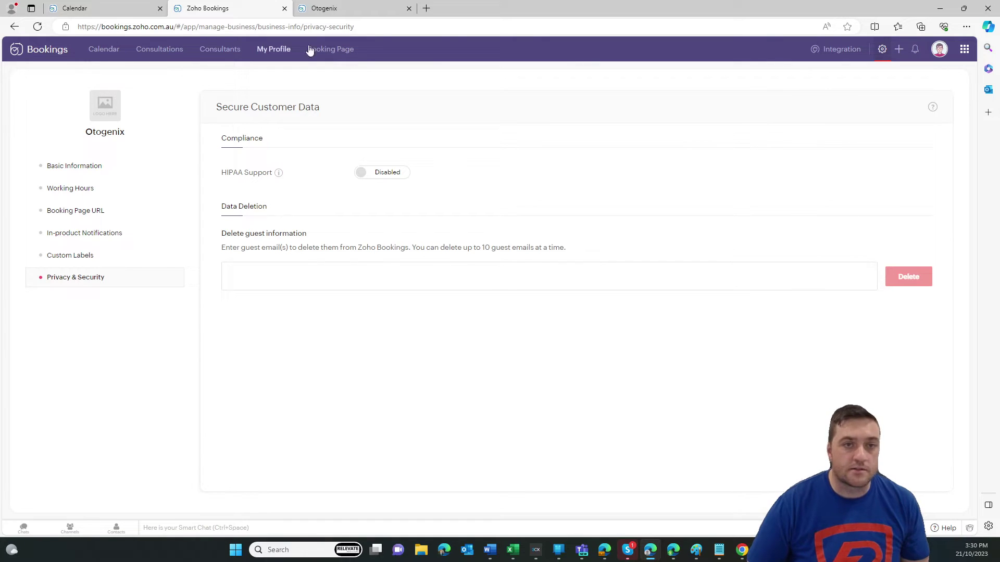
{"action": "left_click", "coordinate": [884, 50]}
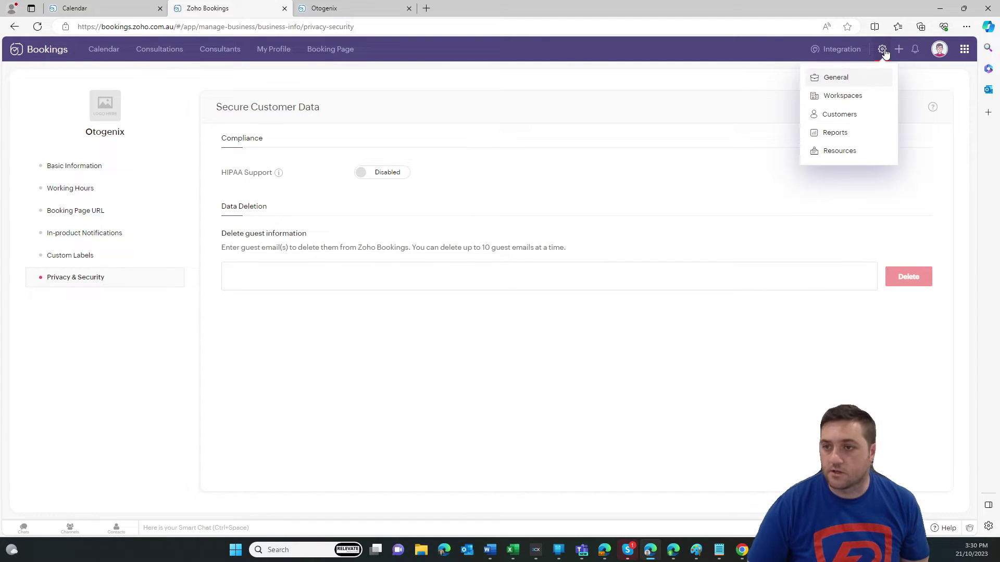
Check the Otogenix workspace's consultations and empty in-person locations, then its notification settings
{"action": "left_click", "coordinate": [844, 97]}
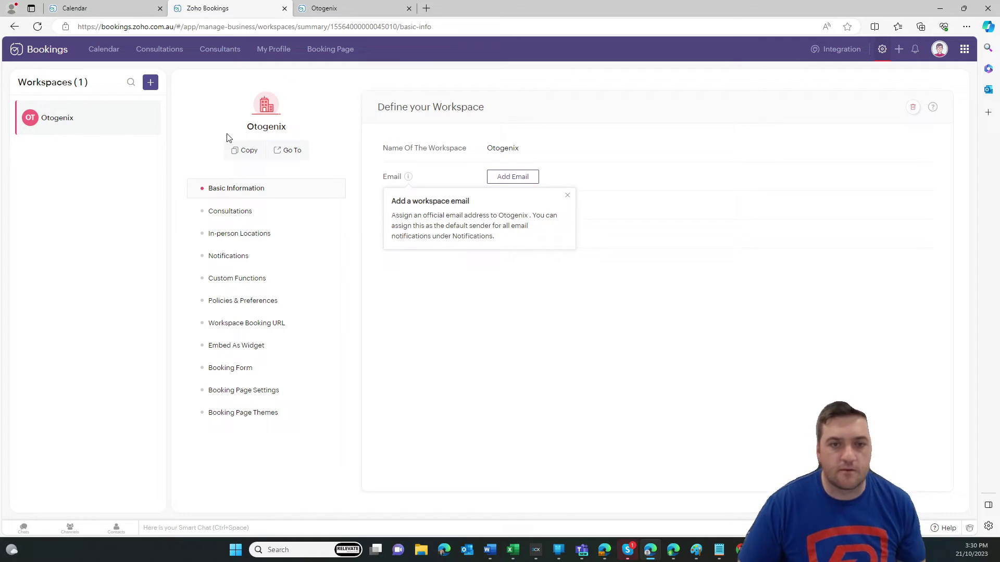
{"action": "left_click", "coordinate": [568, 197]}
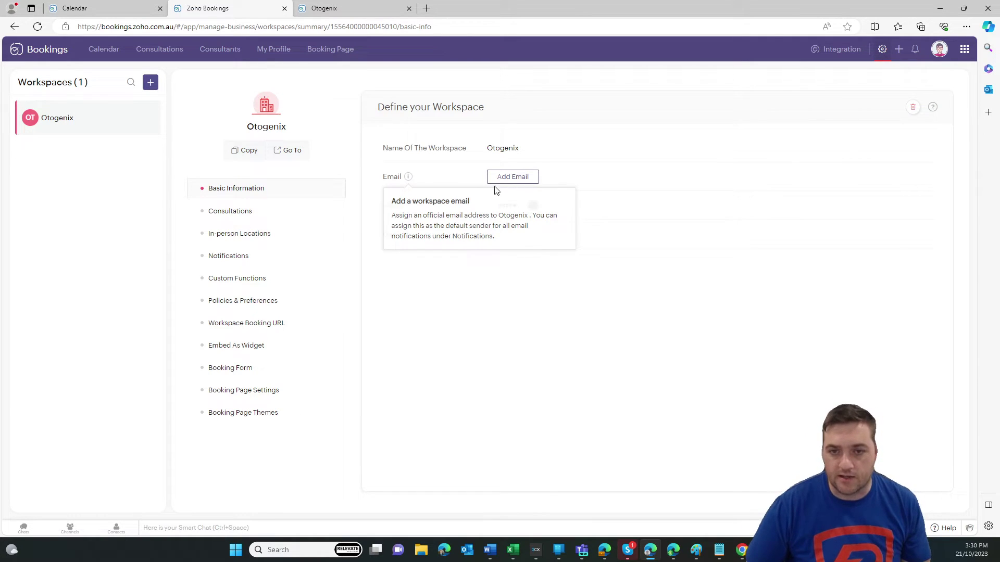
{"action": "left_click", "coordinate": [228, 209]}
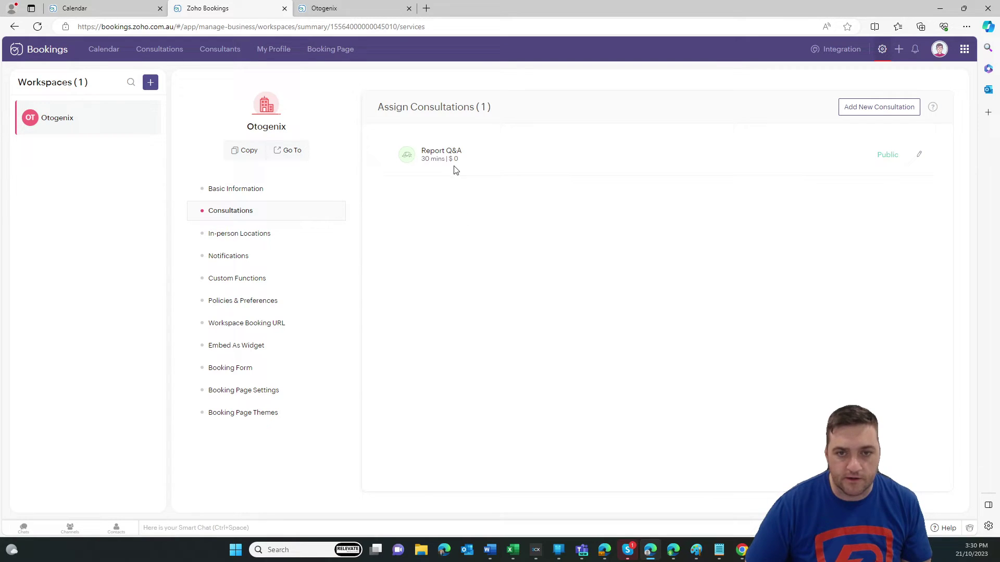
{"action": "left_click", "coordinate": [245, 239]}
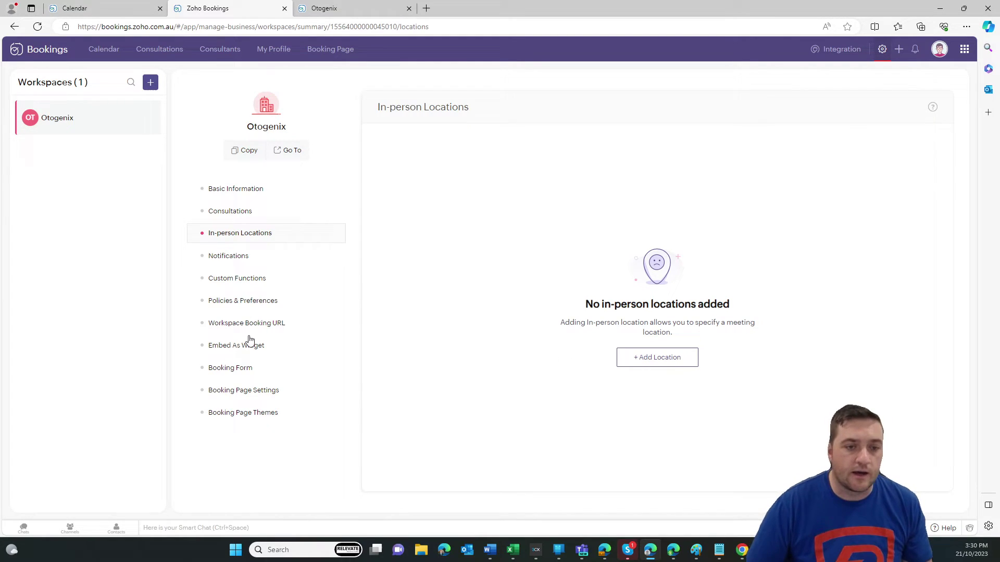
{"action": "left_click", "coordinate": [238, 256]}
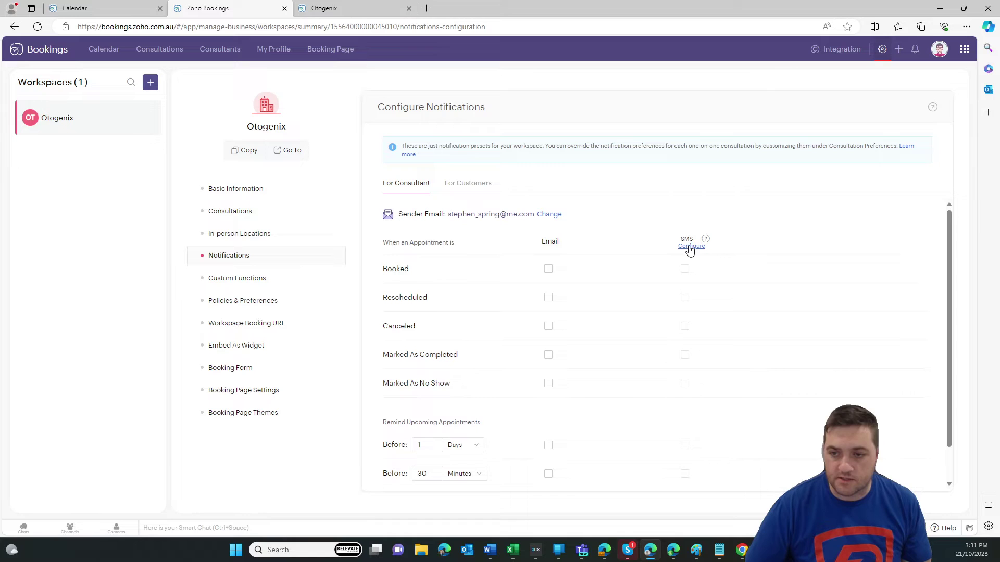
Review the For Customers notification presets and reminders, then open the workspace's Custom Functions
{"action": "scroll", "coordinate": [567, 252], "scroll_direction": "down", "scroll_amount": 1}
{"action": "scroll", "coordinate": [566, 252], "scroll_direction": "up", "scroll_amount": 1}
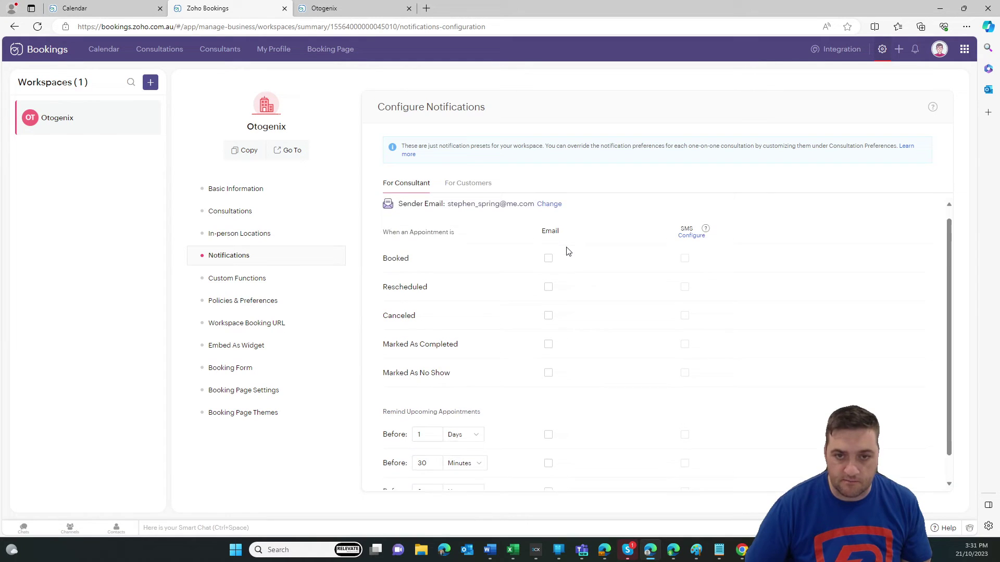
{"action": "left_click", "coordinate": [459, 183]}
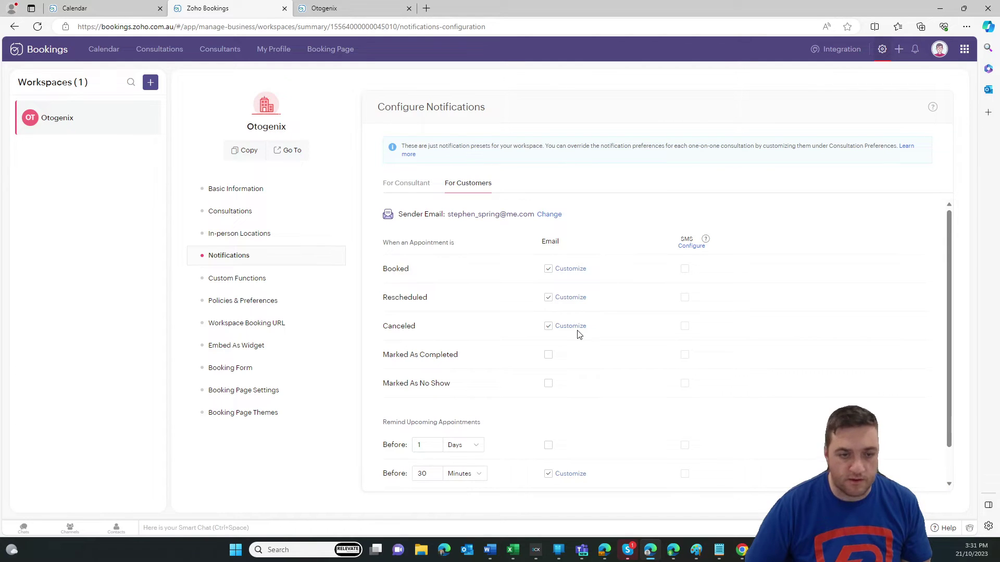
{"action": "scroll", "coordinate": [441, 332], "scroll_direction": "down", "scroll_amount": 1}
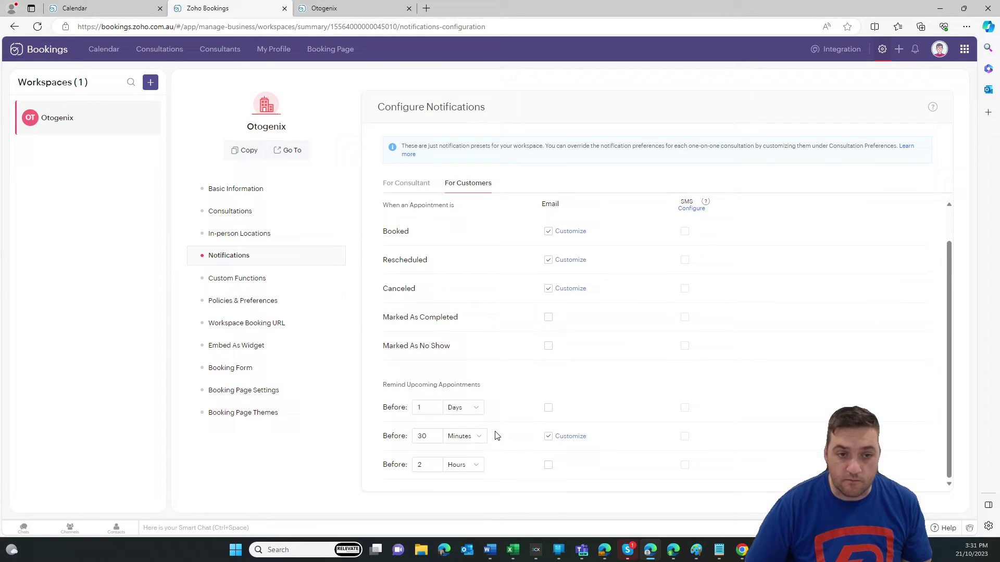
{"action": "left_click", "coordinate": [235, 279]}
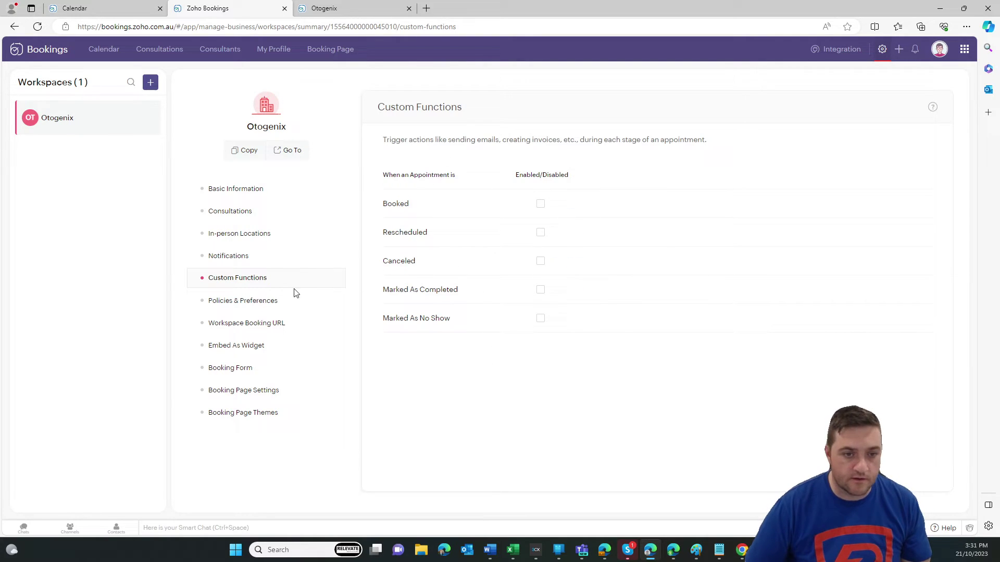
Scroll through workspace Policies & Preferences, then show the Workspace Booking URL page
{"action": "left_click", "coordinate": [248, 306]}
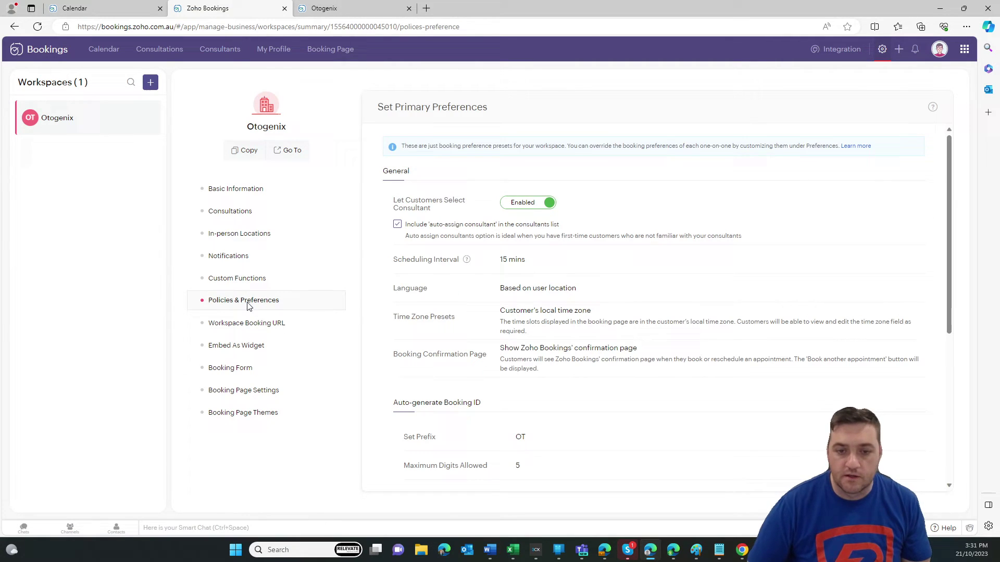
{"action": "scroll", "coordinate": [396, 273], "scroll_direction": "down", "scroll_amount": 5}
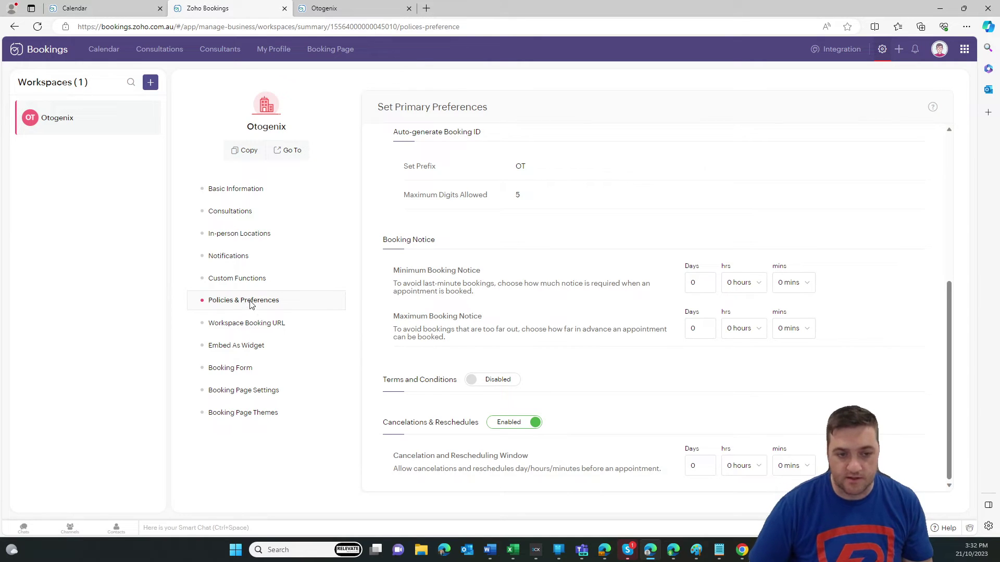
{"action": "left_click", "coordinate": [236, 325]}
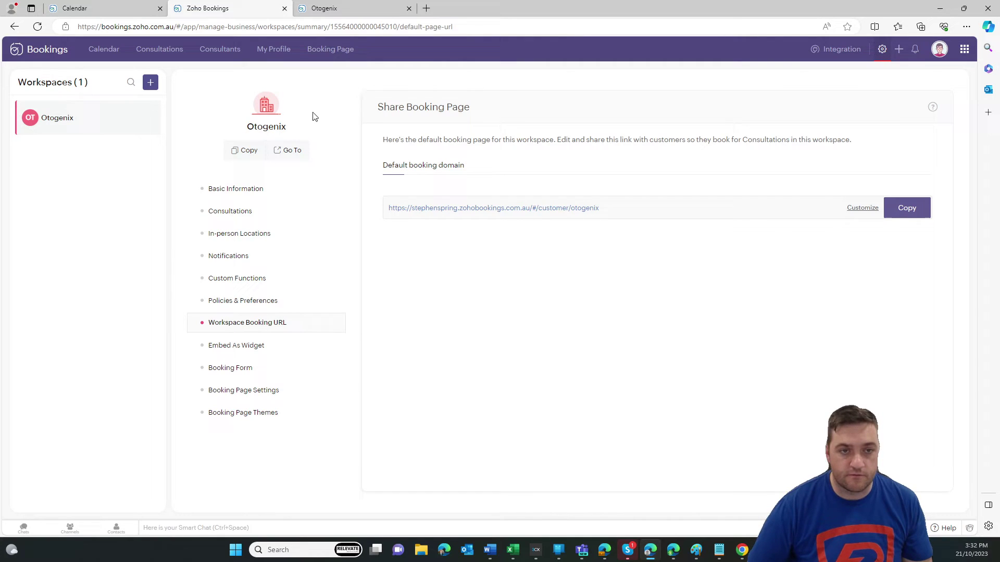
Browse the Embed As Widget, Booking Form, Booking Page Settings and Booking Page Themes pages
{"action": "left_click", "coordinate": [225, 351]}
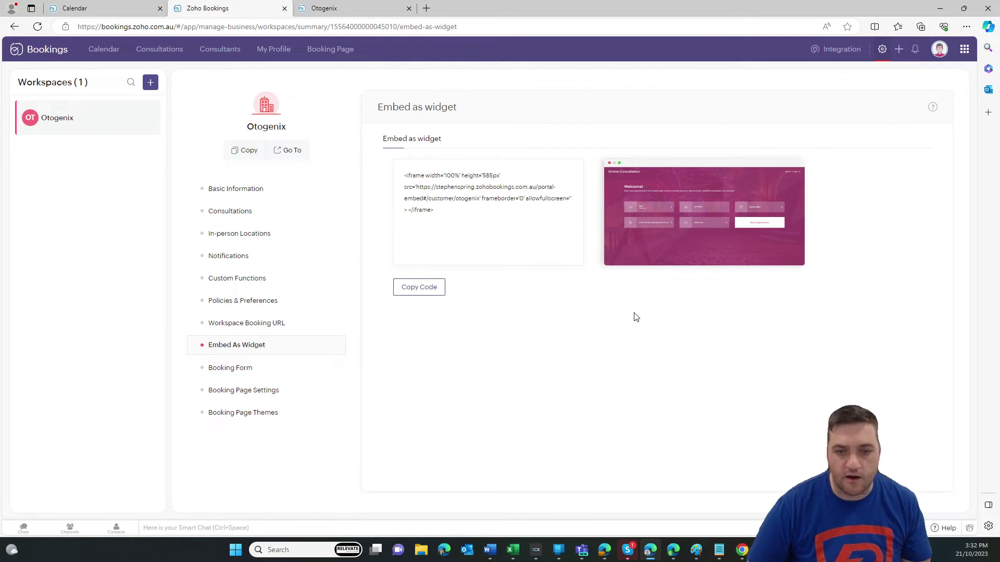
{"action": "left_click", "coordinate": [243, 371]}
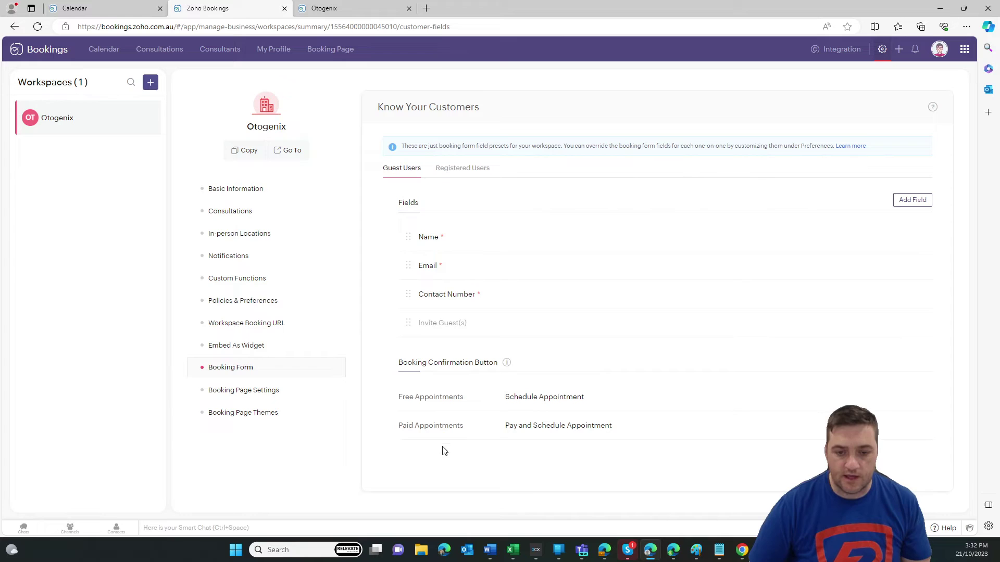
{"action": "left_click", "coordinate": [230, 394]}
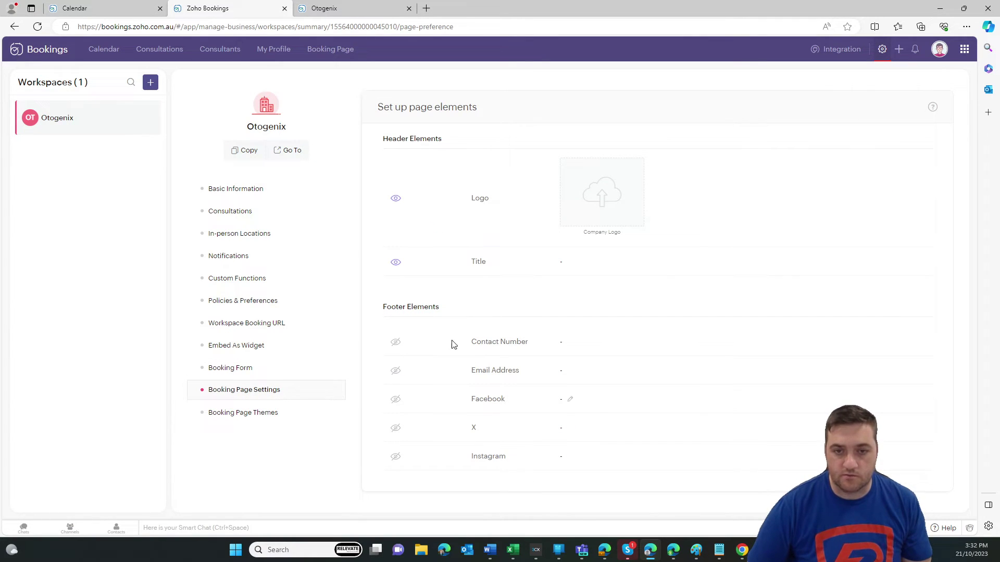
{"action": "left_click", "coordinate": [226, 414]}
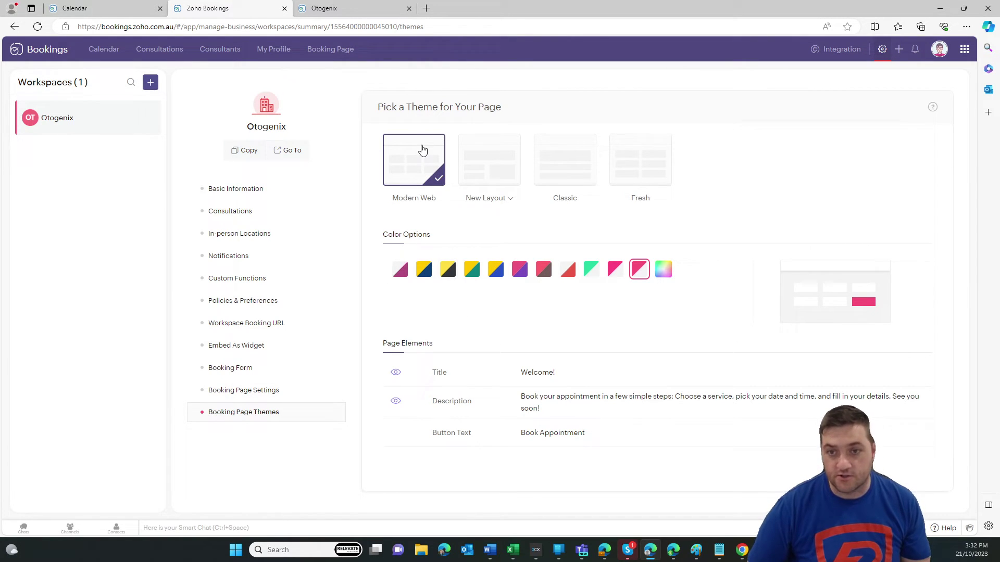
{"action": "left_click", "coordinate": [345, 9]}
{"action": "left_click", "coordinate": [213, 9]}
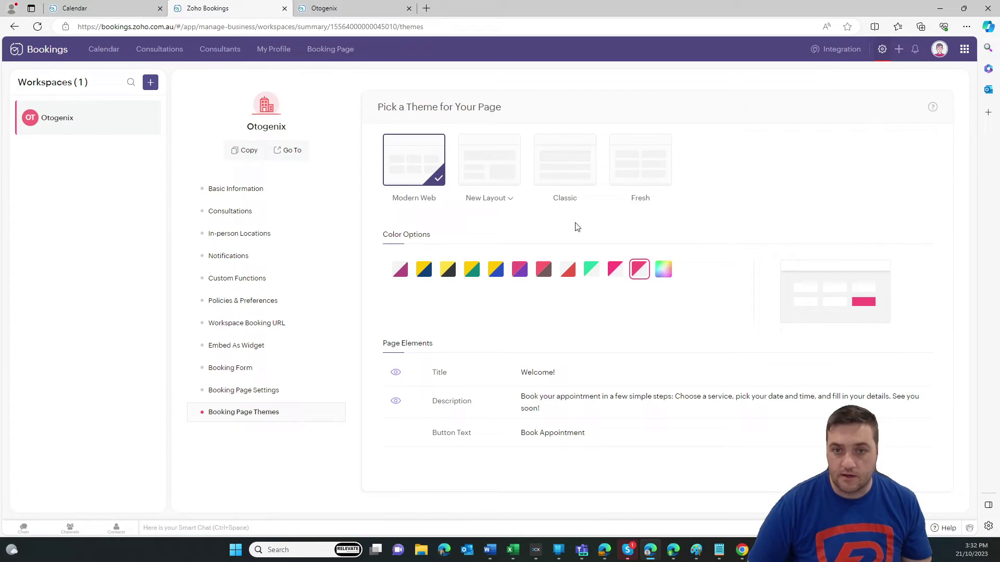
Apply the New Layout theme and reload the live Otogenix booking page to preview it
{"action": "left_click", "coordinate": [498, 175]}
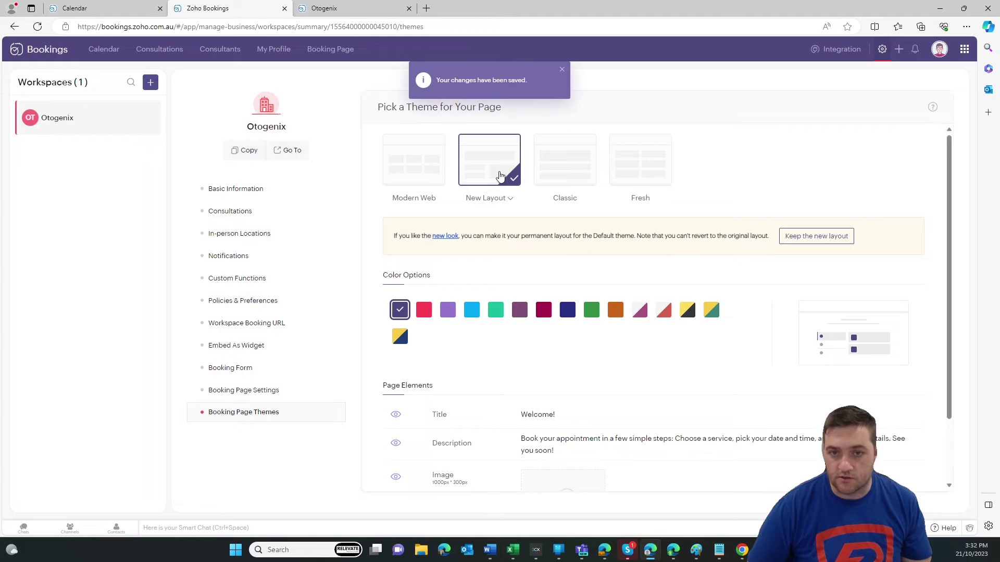
{"action": "scroll", "coordinate": [698, 252], "scroll_direction": "down", "scroll_amount": 1}
{"action": "scroll", "coordinate": [698, 252], "scroll_direction": "up", "scroll_amount": 1}
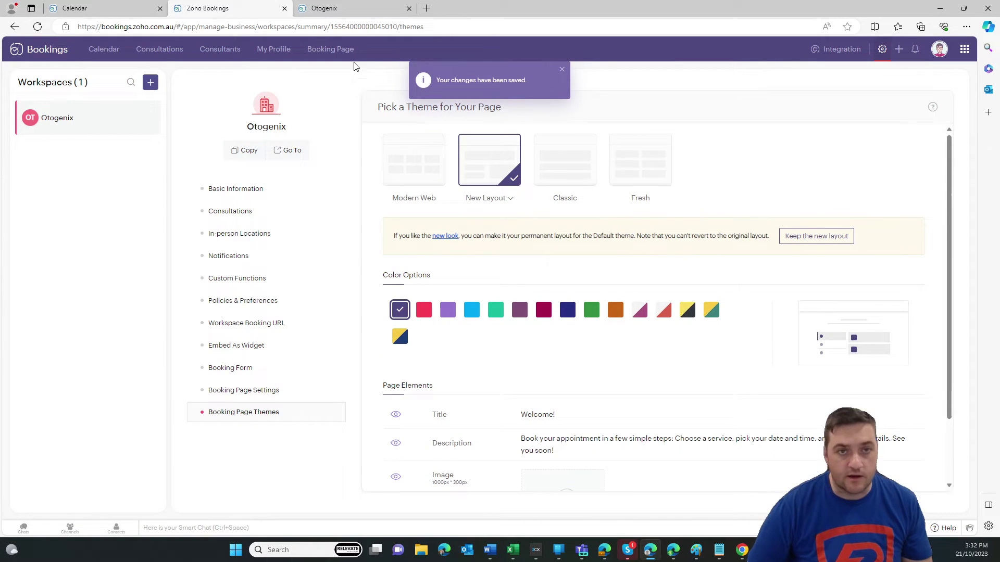
{"action": "left_click", "coordinate": [345, 8]}
{"action": "left_click", "coordinate": [37, 26]}
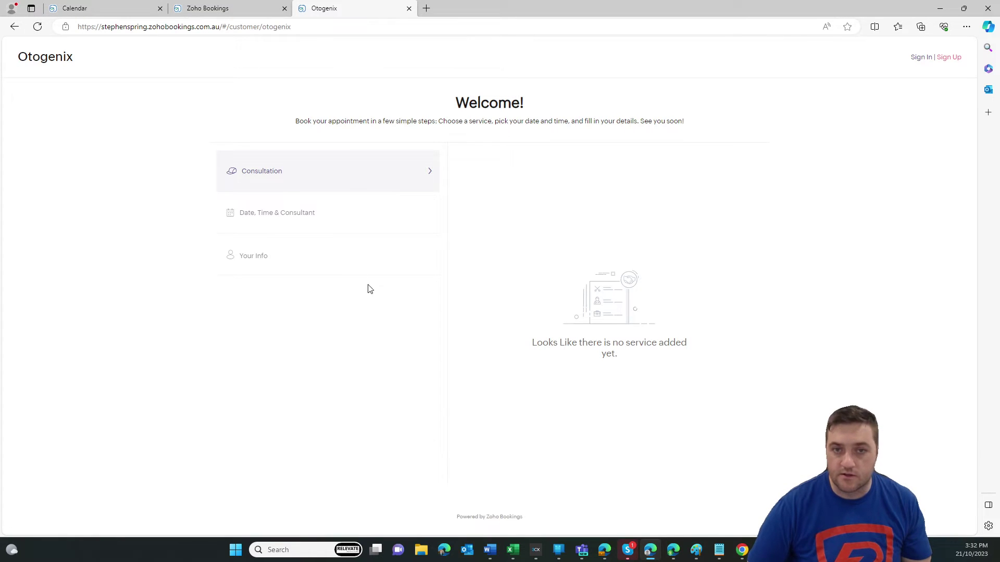
{"action": "left_click", "coordinate": [237, 11]}
Preview the Classic and Fresh themes on the reloaded live booking page
{"action": "left_click", "coordinate": [559, 163]}
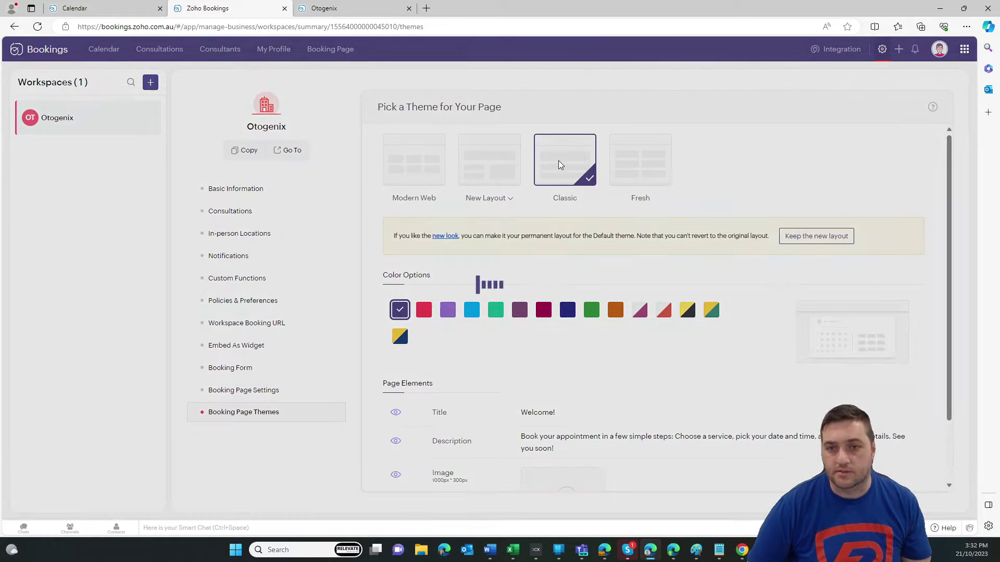
{"action": "left_click", "coordinate": [324, 8]}
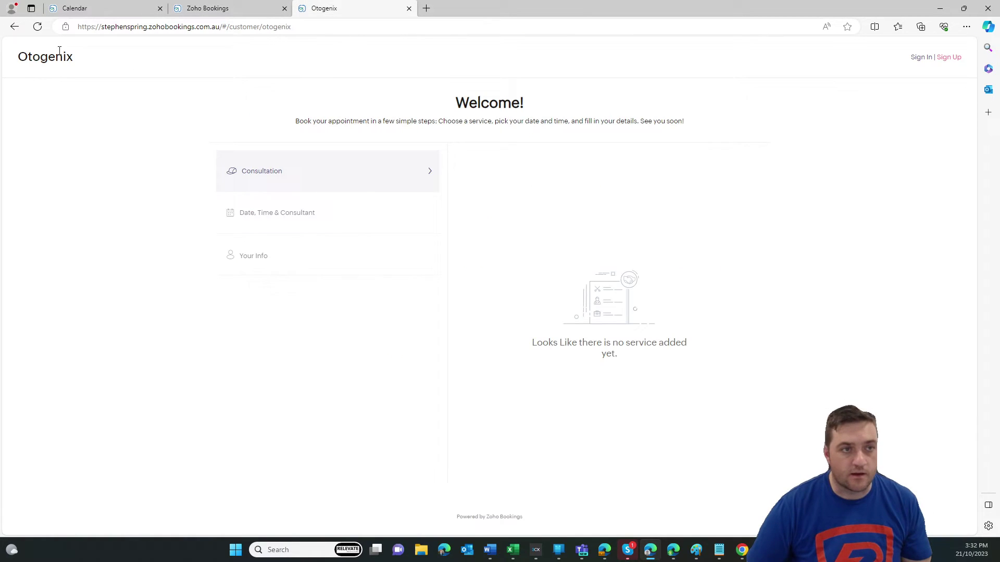
{"action": "left_click", "coordinate": [37, 26]}
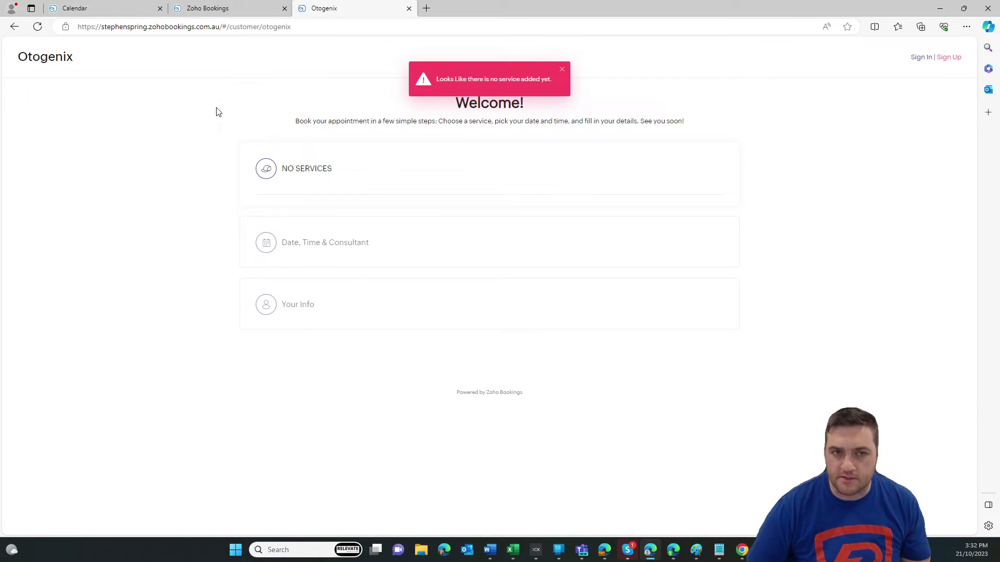
{"action": "left_click", "coordinate": [221, 9]}
{"action": "left_click", "coordinate": [622, 157]}
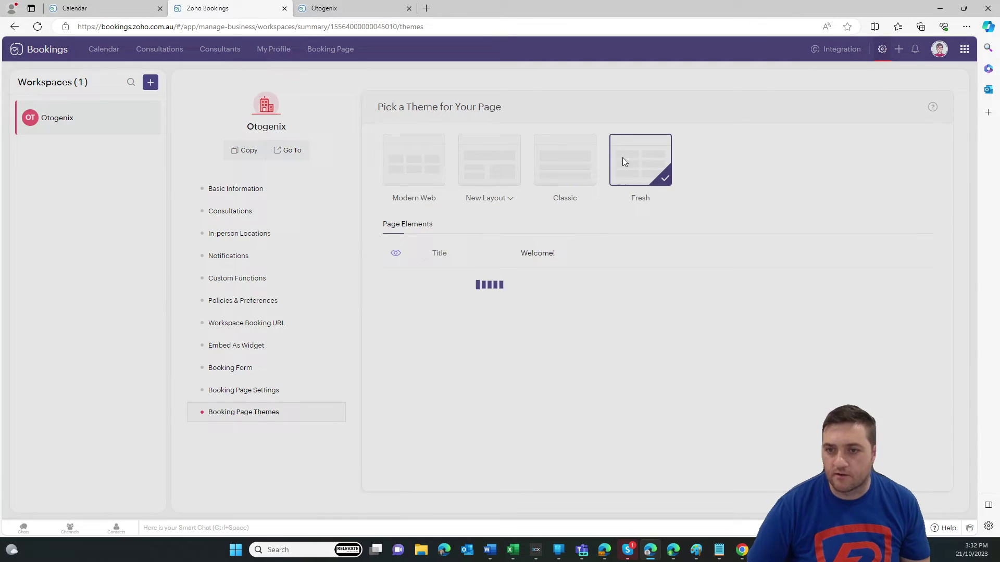
{"action": "left_click", "coordinate": [317, 9]}
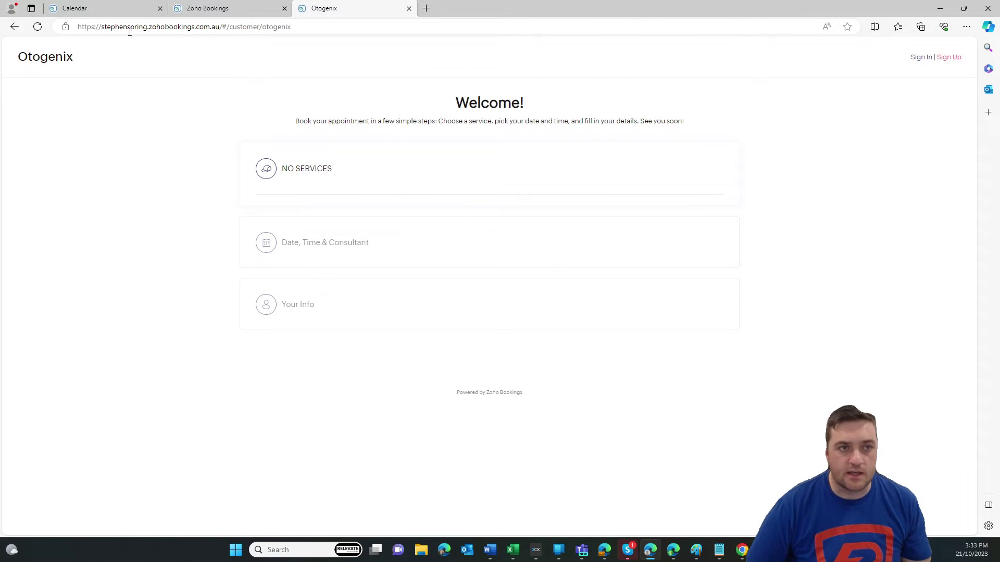
{"action": "left_click", "coordinate": [37, 26]}
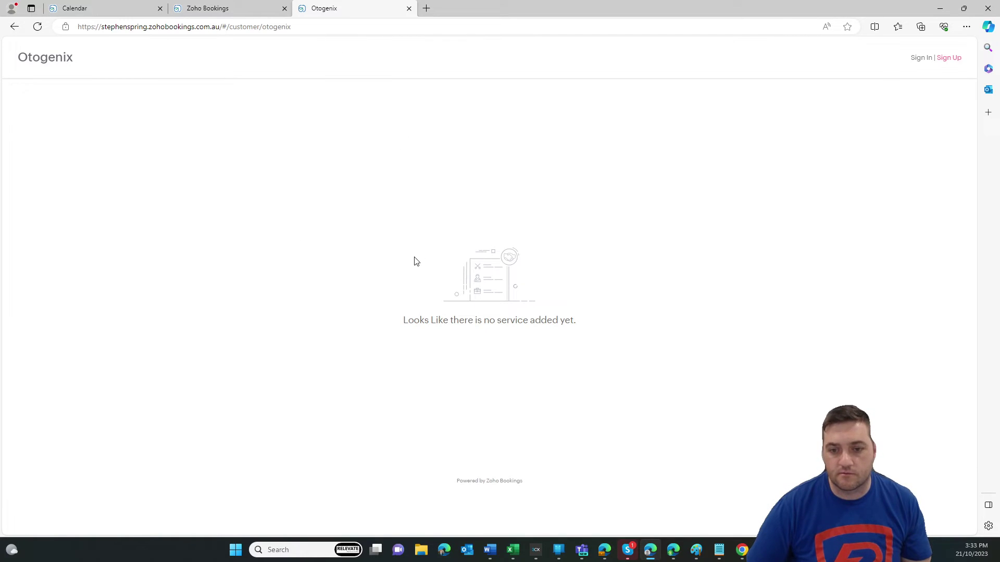
Switch the theme back to New Layout and look over its variants
{"action": "left_click", "coordinate": [237, 8]}
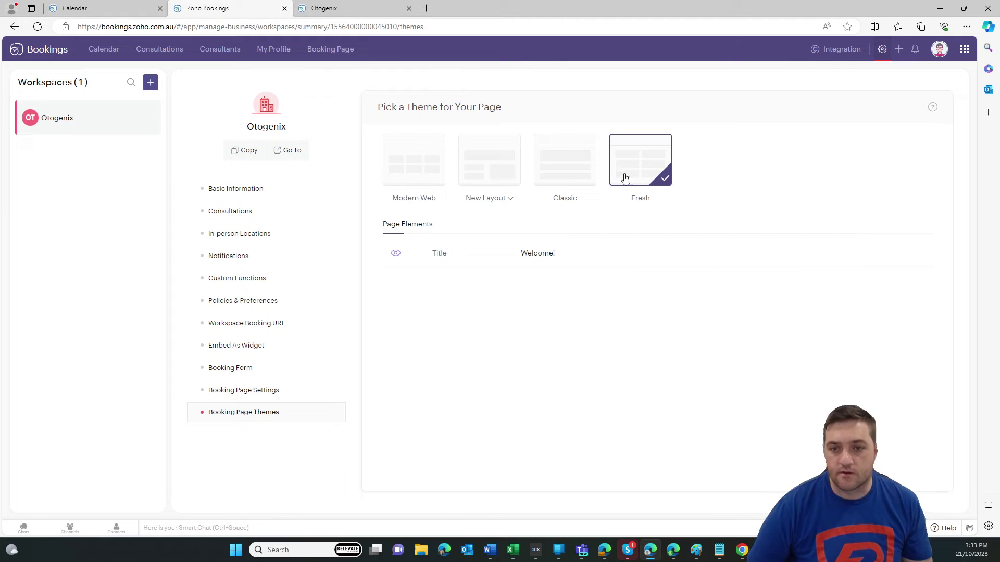
{"action": "left_click", "coordinate": [501, 172]}
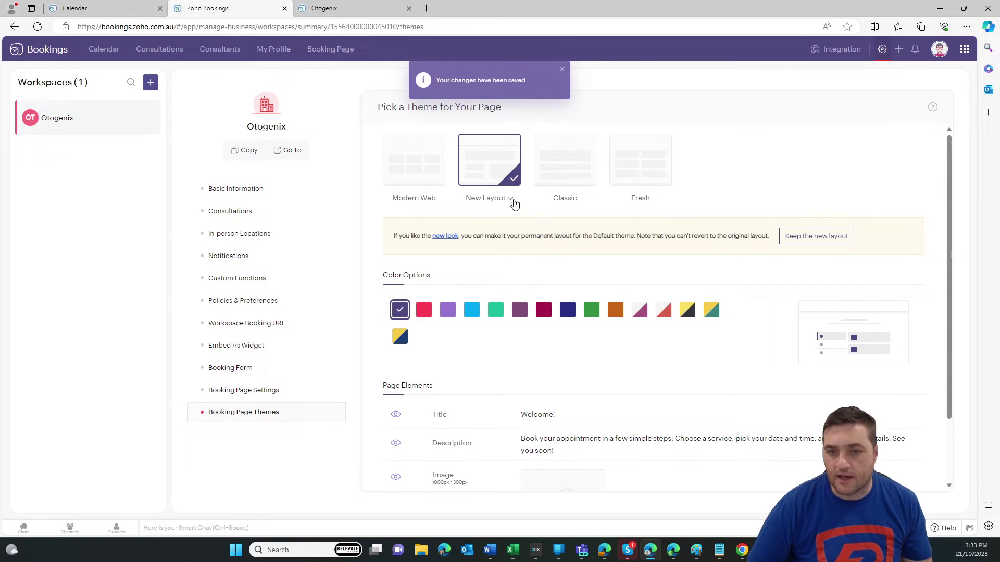
{"action": "left_click", "coordinate": [514, 204]}
{"action": "left_click", "coordinate": [744, 166]}
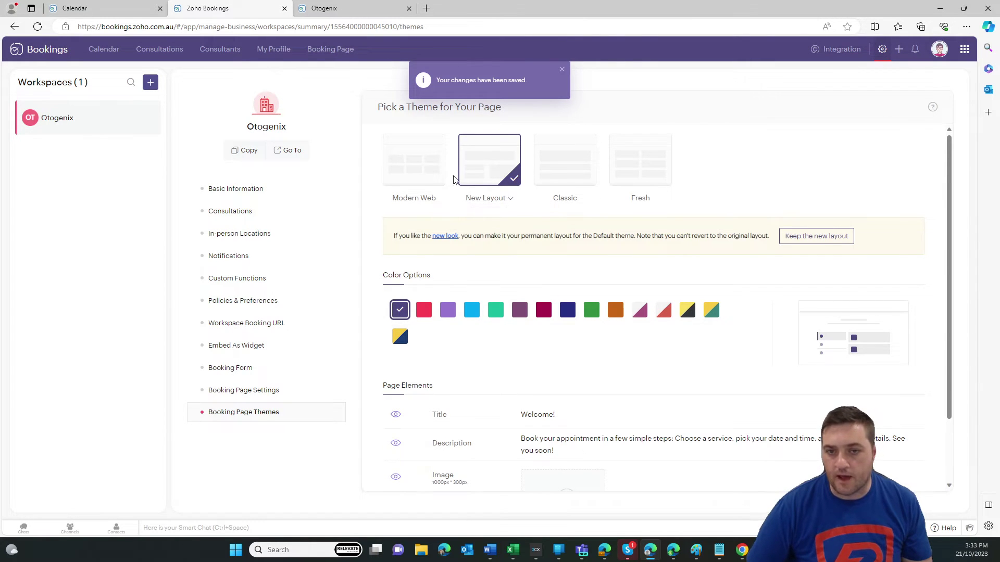
{"action": "scroll", "coordinate": [446, 333], "scroll_direction": "down", "scroll_amount": 1}
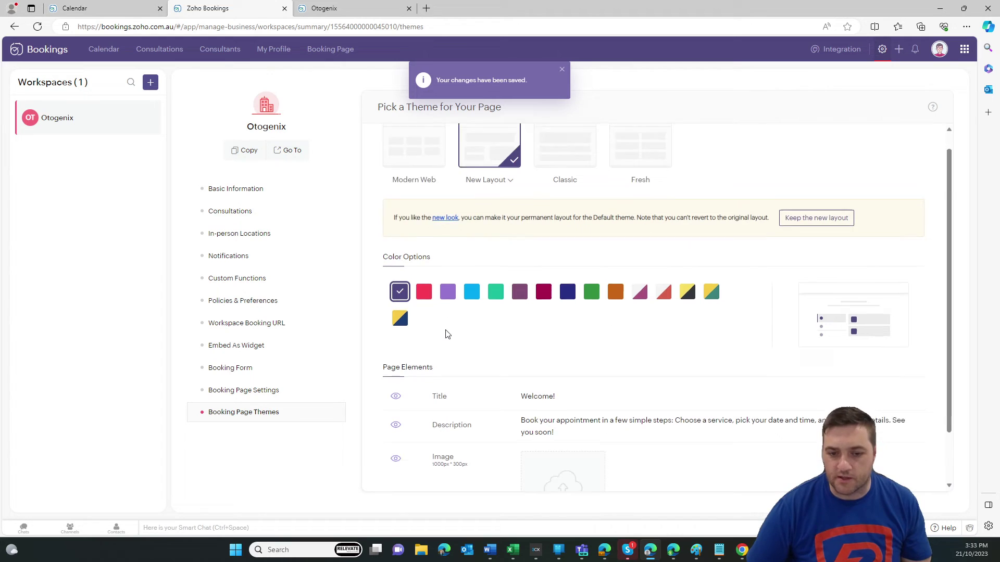
{"action": "scroll", "coordinate": [453, 344], "scroll_direction": "down", "scroll_amount": 1}
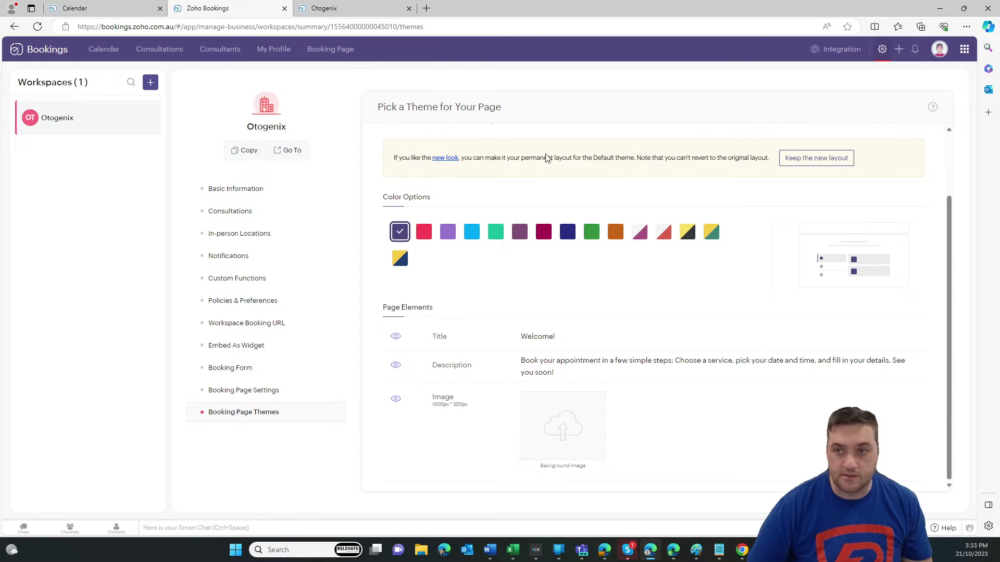
{"action": "scroll", "coordinate": [631, 197], "scroll_direction": "up", "scroll_amount": 1}
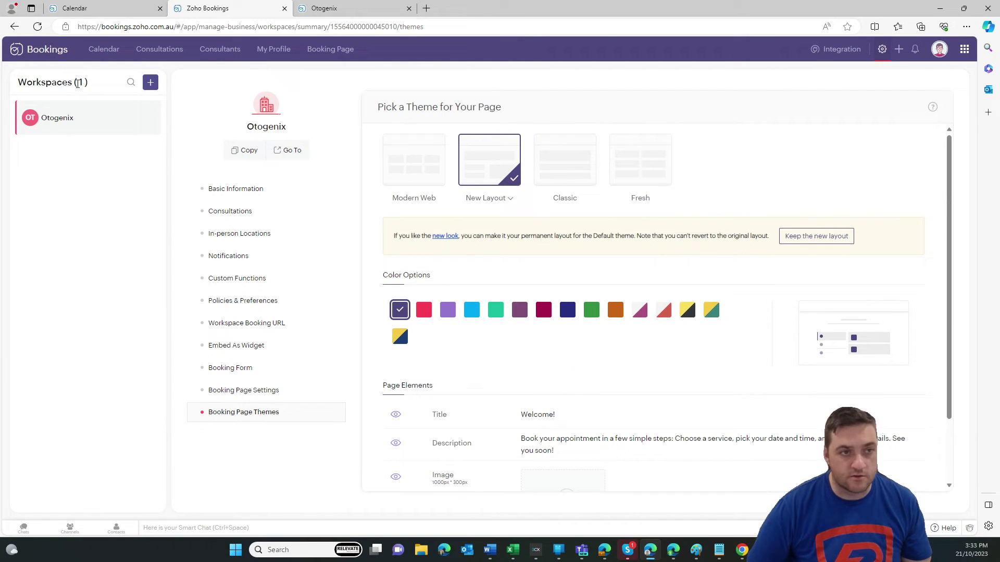
Review the consultant's profile, working hours, assigned consultations and personal booking link
{"action": "left_click", "coordinate": [143, 53]}
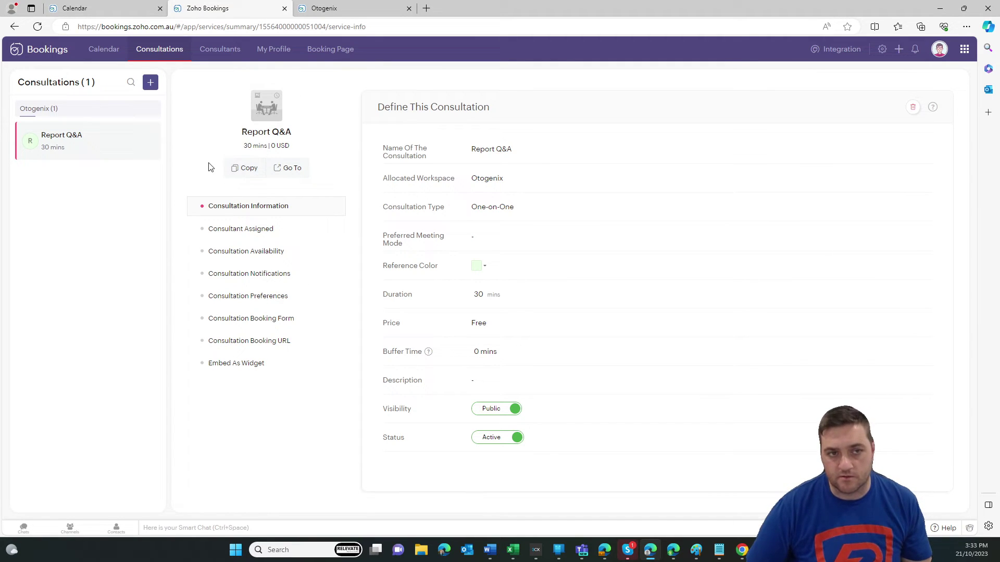
{"action": "left_click", "coordinate": [225, 51]}
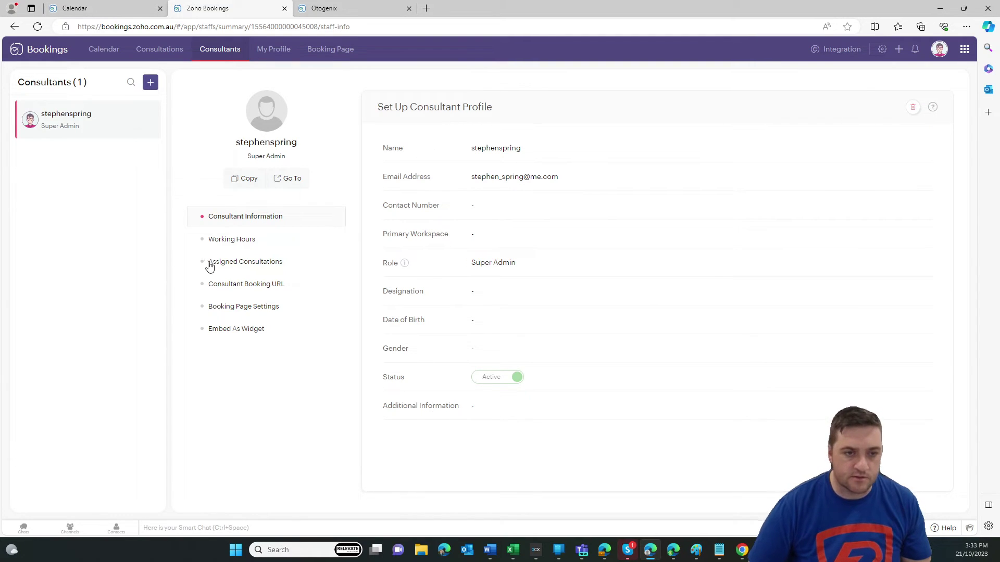
{"action": "left_click", "coordinate": [235, 244]}
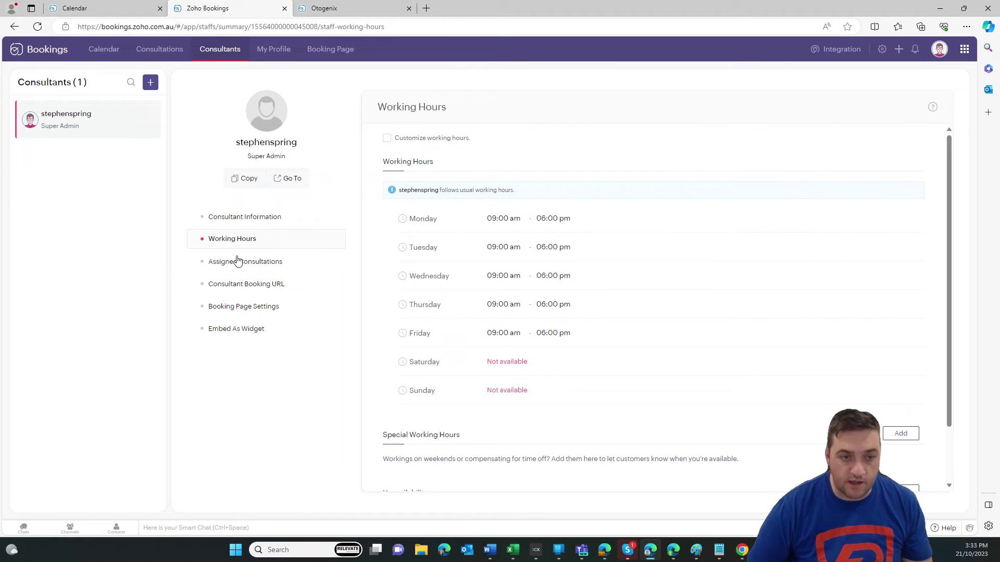
{"action": "left_click", "coordinate": [237, 262]}
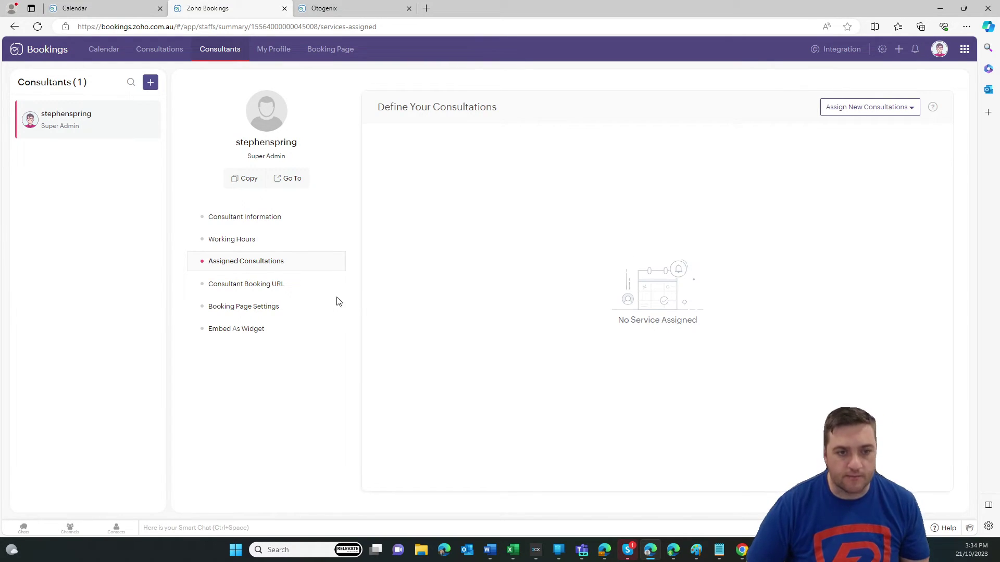
{"action": "left_click", "coordinate": [252, 288]}
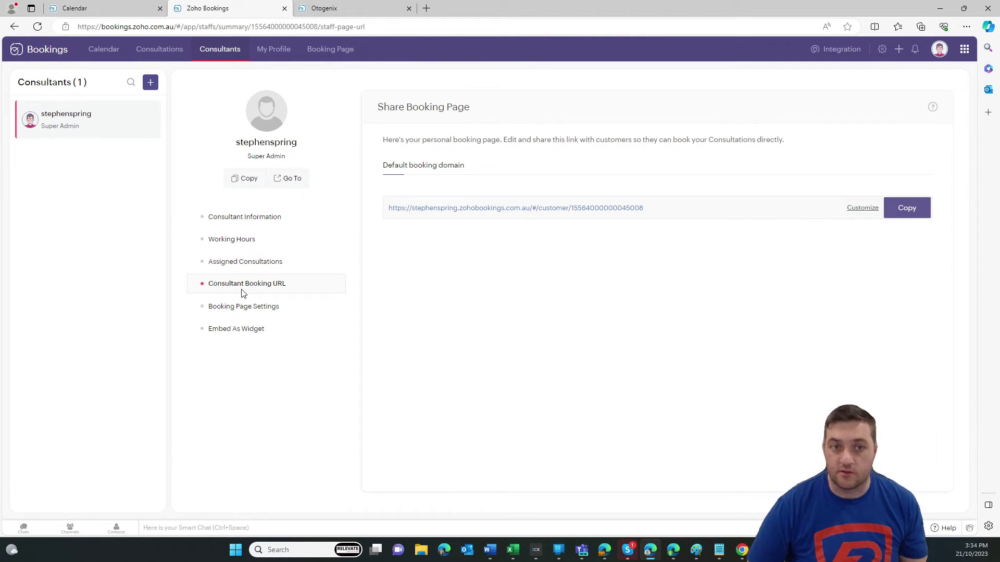
Open the consultant's Booking Page Settings, close the New Layout notice, and show the iframe embed code
{"action": "left_click", "coordinate": [245, 308]}
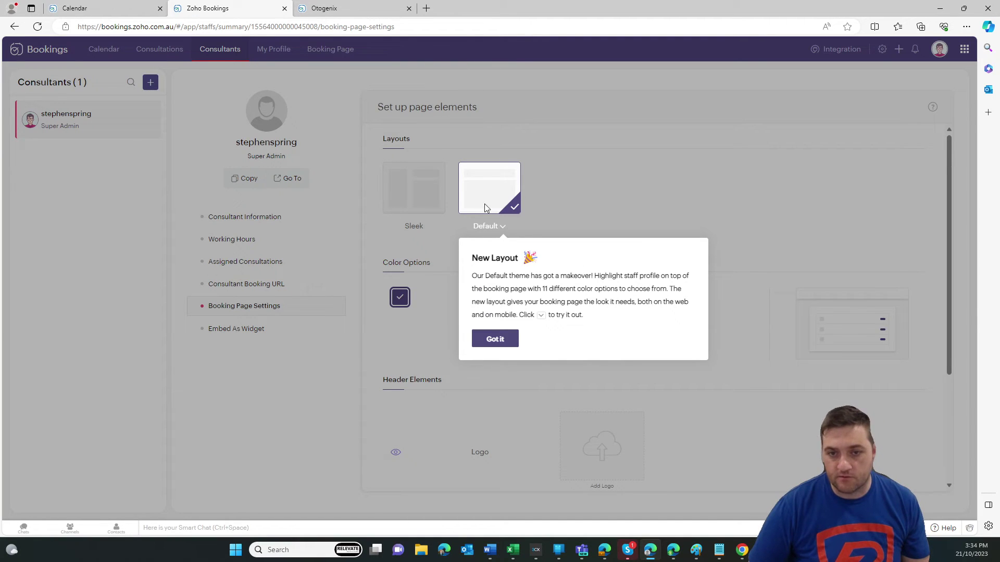
{"action": "left_click", "coordinate": [499, 348]}
{"action": "left_click", "coordinate": [236, 333]}
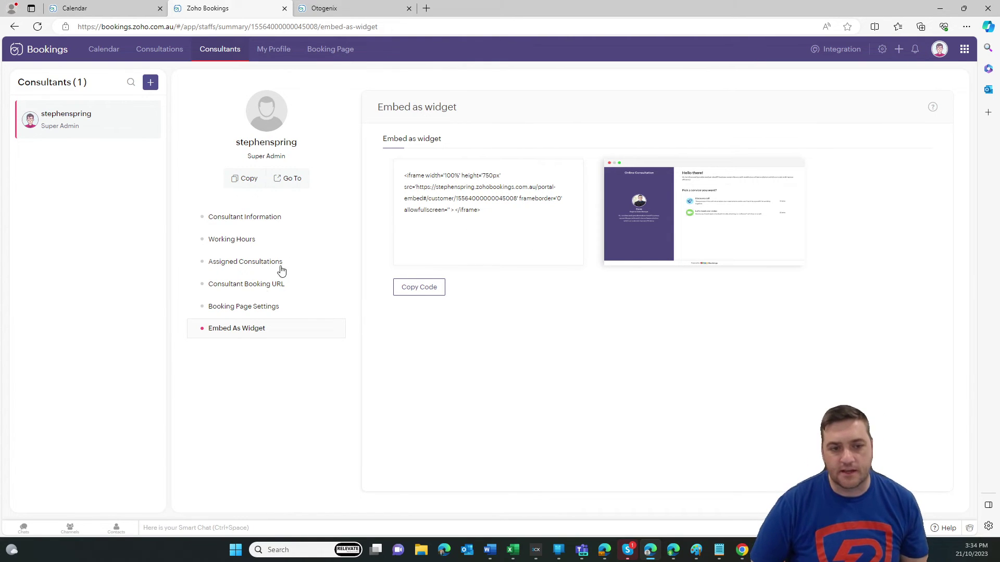
{"action": "left_click", "coordinate": [246, 307]}
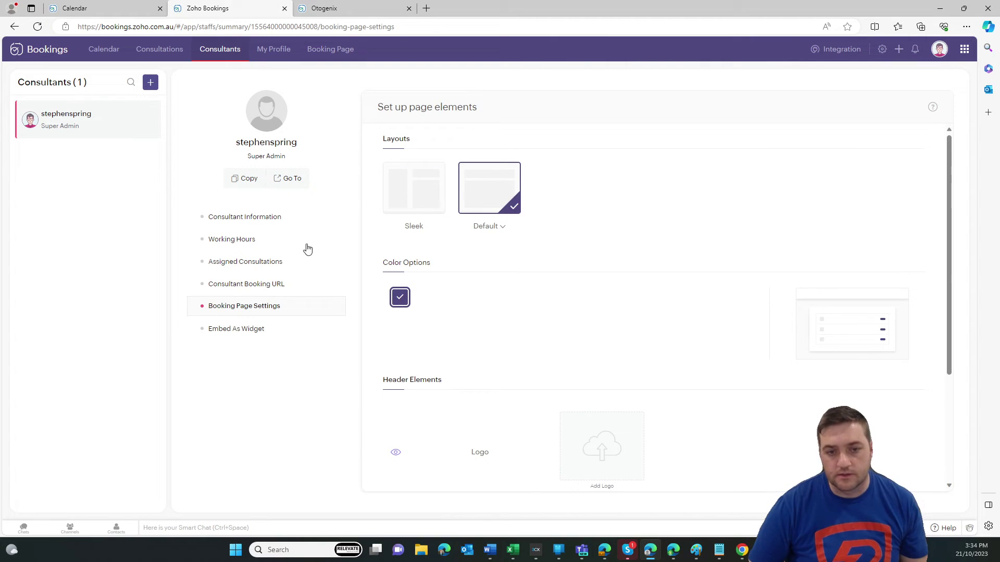
{"action": "left_click", "coordinate": [232, 283]}
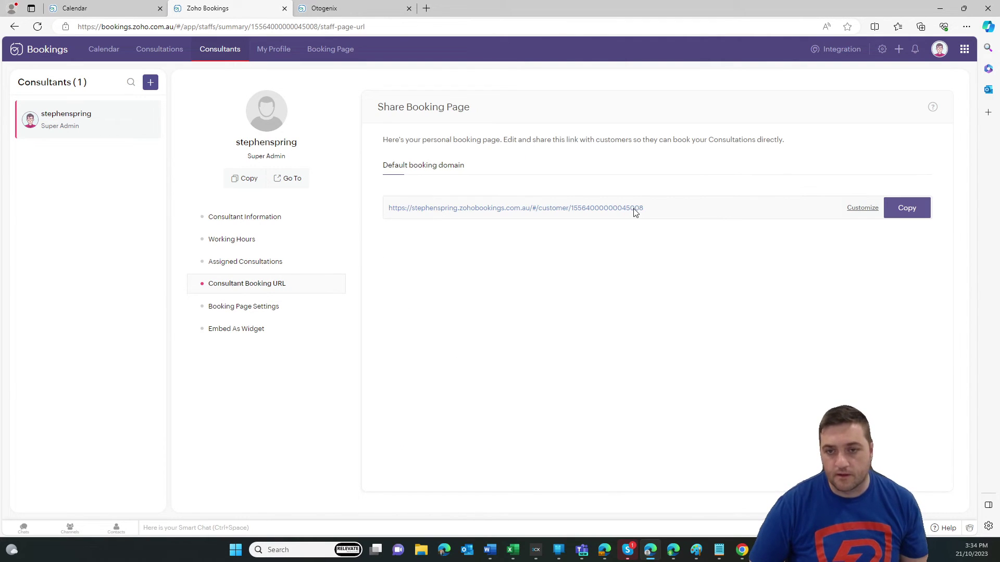
{"action": "left_click", "coordinate": [246, 329]}
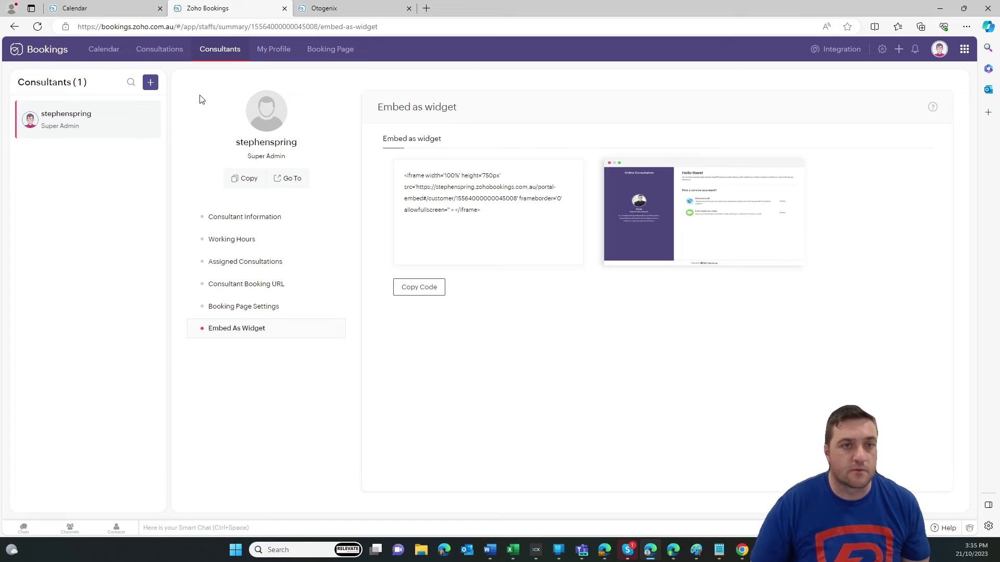
Visit My Profile, then view Report Q&A's information: public, active, 30 mins, free
{"action": "left_click", "coordinate": [274, 52]}
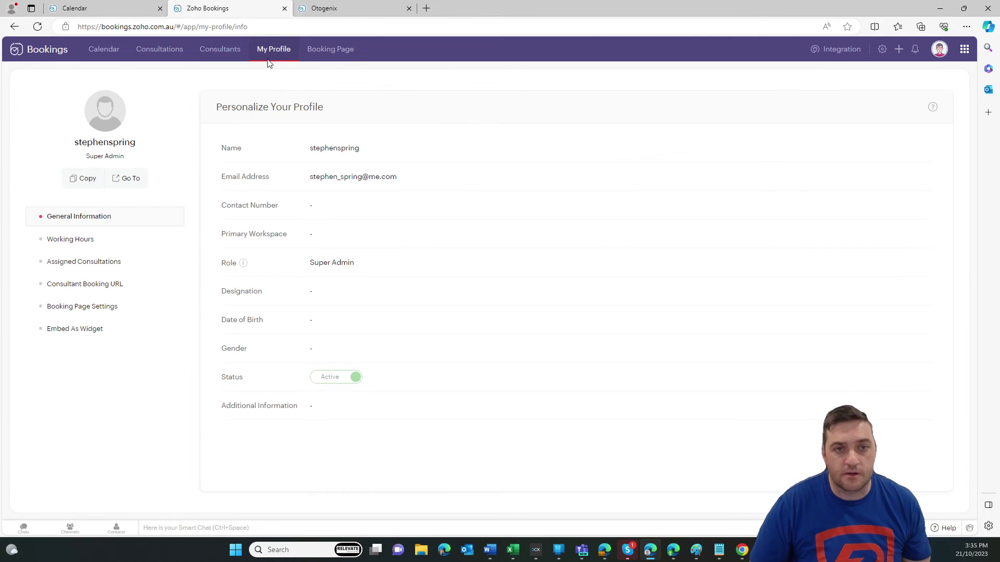
{"action": "left_click", "coordinate": [160, 50]}
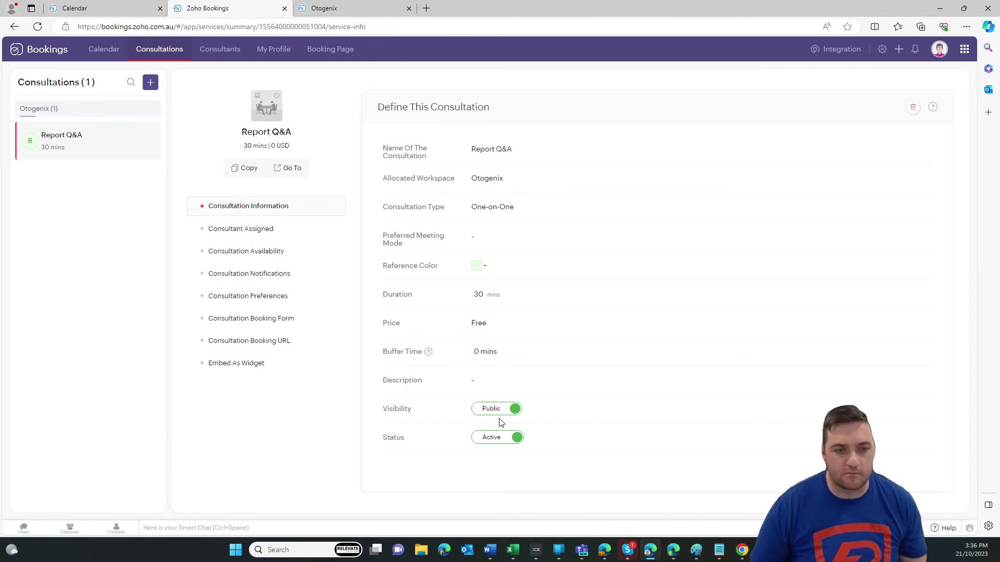
Review Report Q&A's assigned consultants, availability settings and notification settings
{"action": "left_click", "coordinate": [235, 230]}
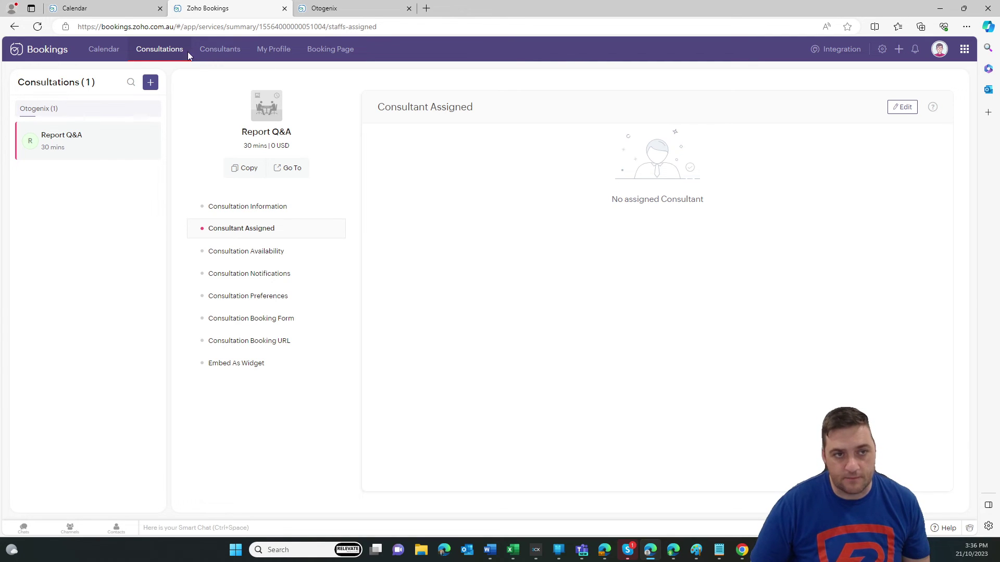
{"action": "left_click", "coordinate": [277, 258]}
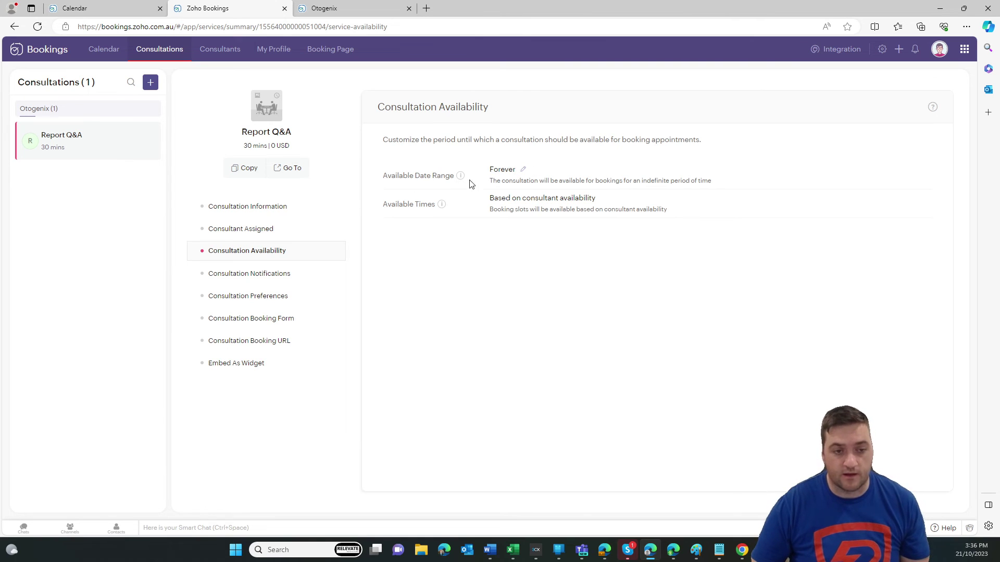
{"action": "left_click", "coordinate": [261, 272]}
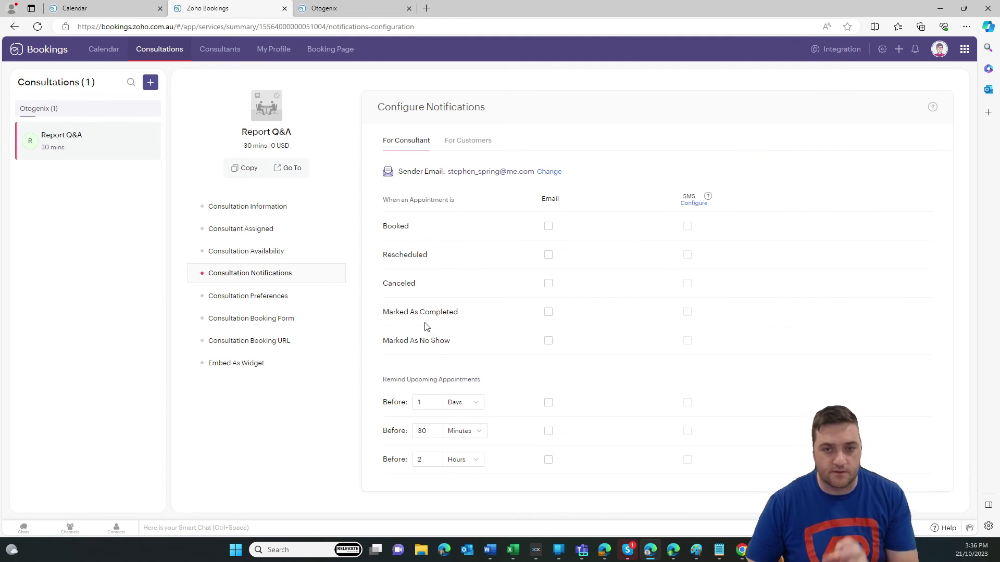
Look over Report Q&A's preferences, then show the Otogenix customer booking page links from My Profile
{"action": "left_click", "coordinate": [237, 299]}
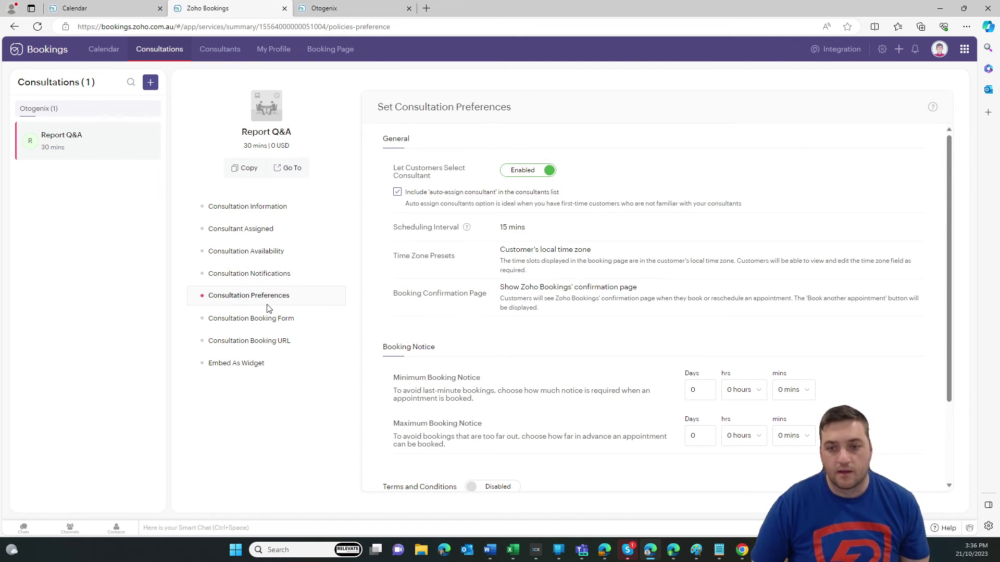
{"action": "scroll", "coordinate": [412, 294], "scroll_direction": "down", "scroll_amount": 2}
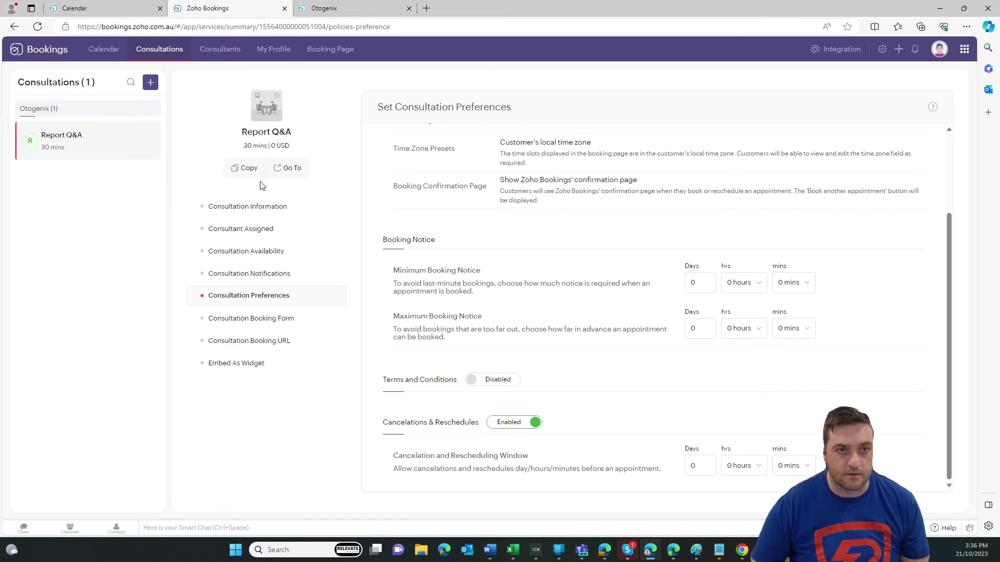
{"action": "left_click", "coordinate": [275, 51]}
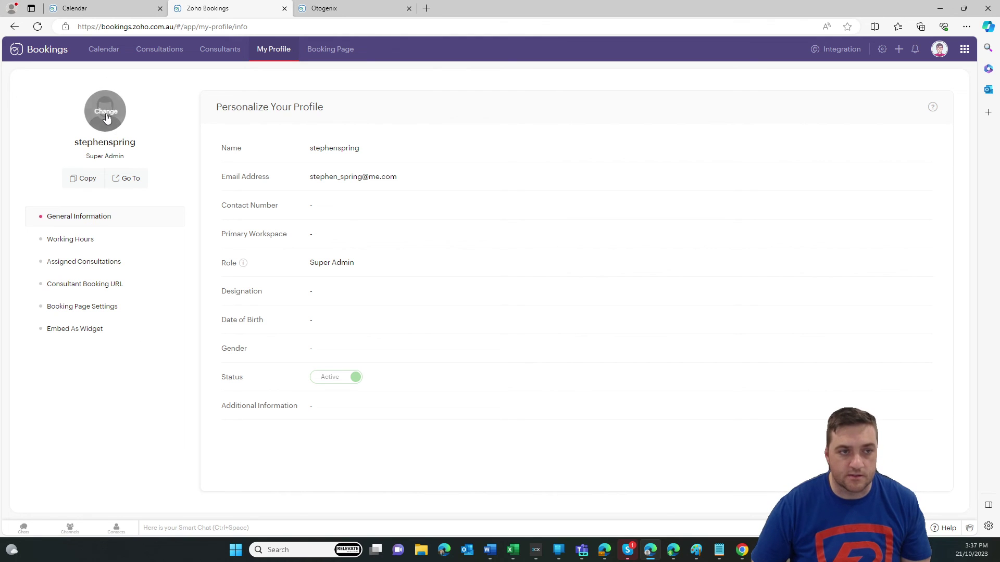
{"action": "left_click", "coordinate": [329, 50]}
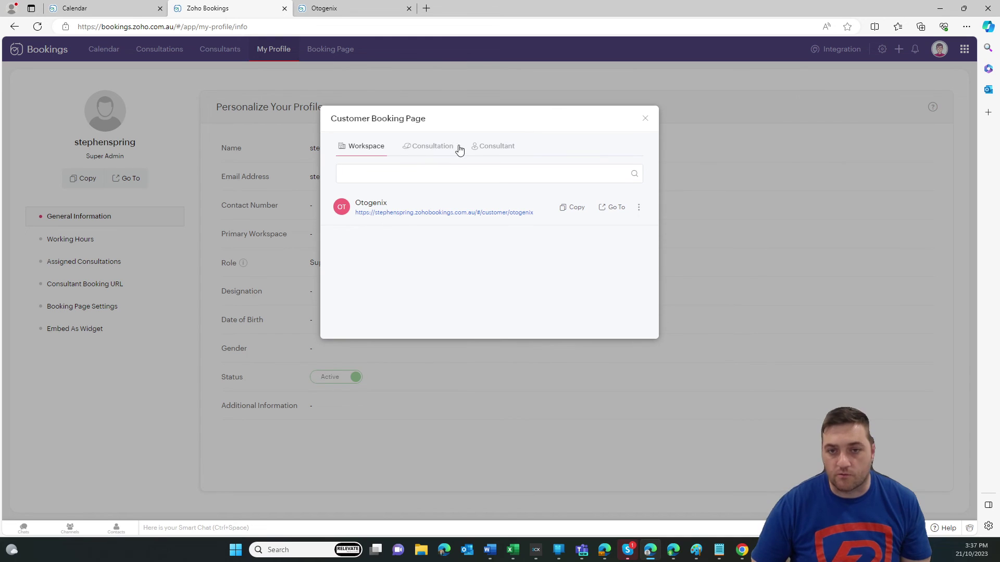
Browse the consultation, consultant and workspace booking links, then close the Customer Booking Page dialog
{"action": "left_click", "coordinate": [427, 148]}
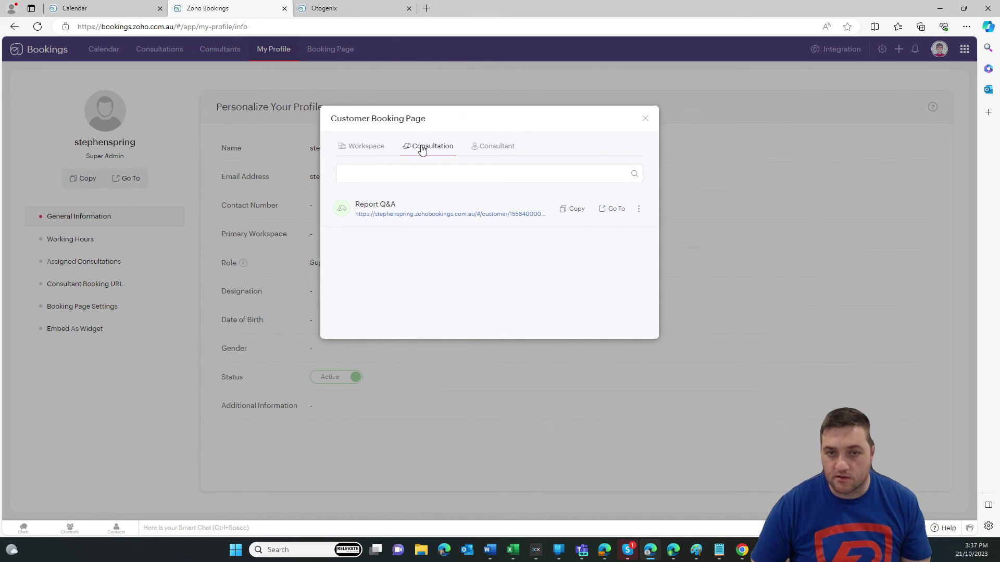
{"action": "left_click", "coordinate": [510, 148]}
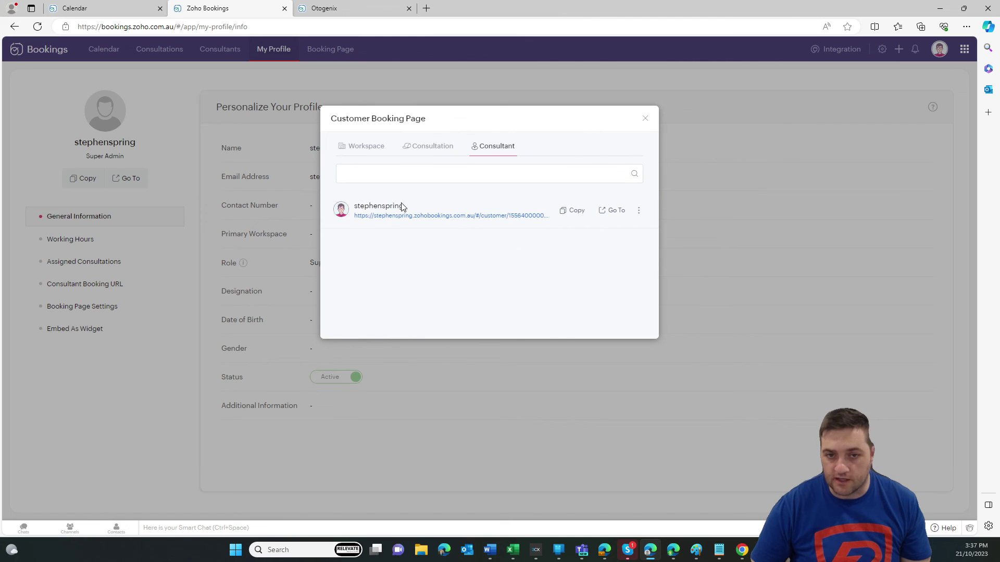
{"action": "left_click", "coordinate": [368, 151]}
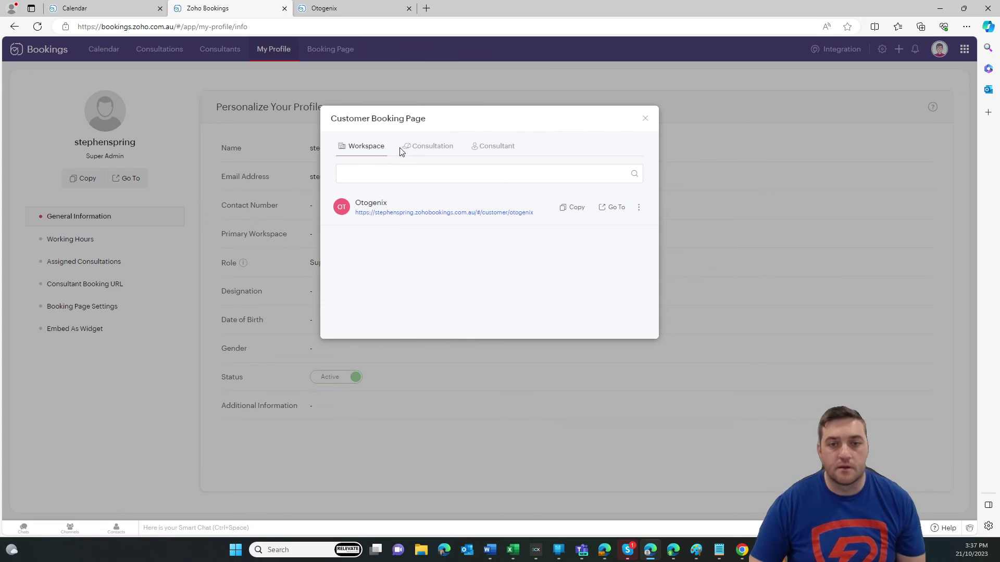
{"action": "left_click", "coordinate": [426, 150]}
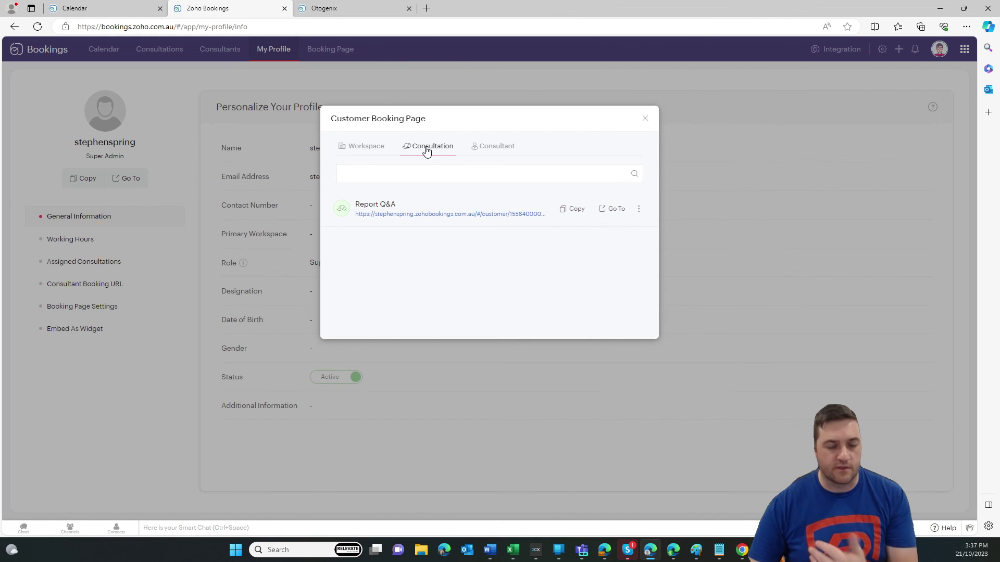
{"action": "left_click", "coordinate": [504, 148]}
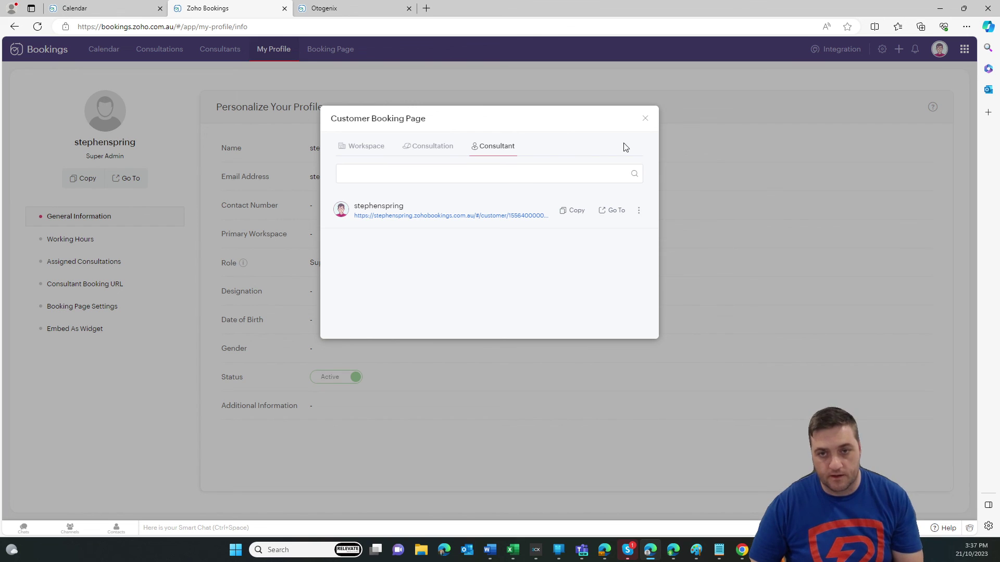
{"action": "left_click", "coordinate": [645, 119]}
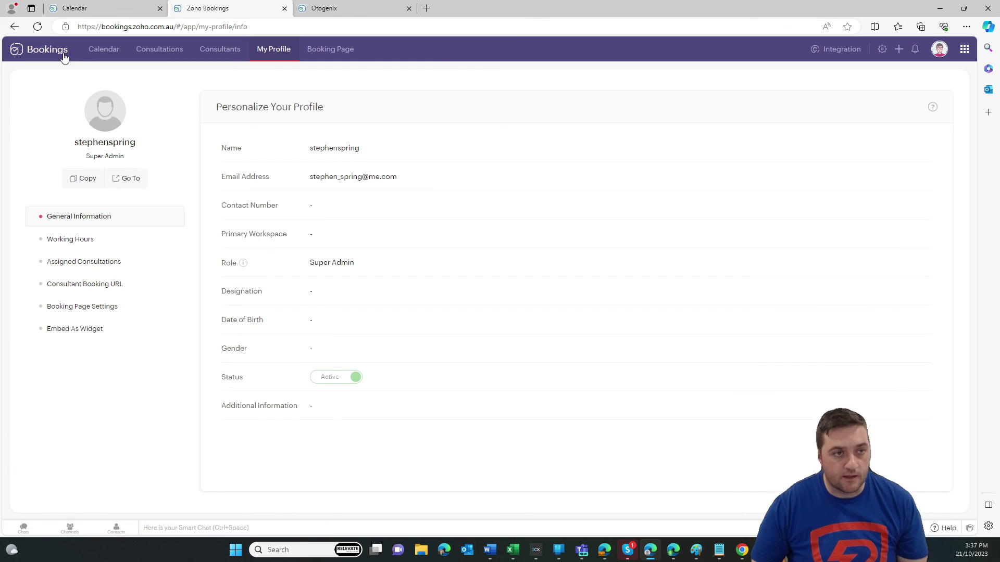
Try a Tuesday 11:30 am calendar slot, then reload the live Otogenix booking page
{"action": "left_click", "coordinate": [58, 55]}
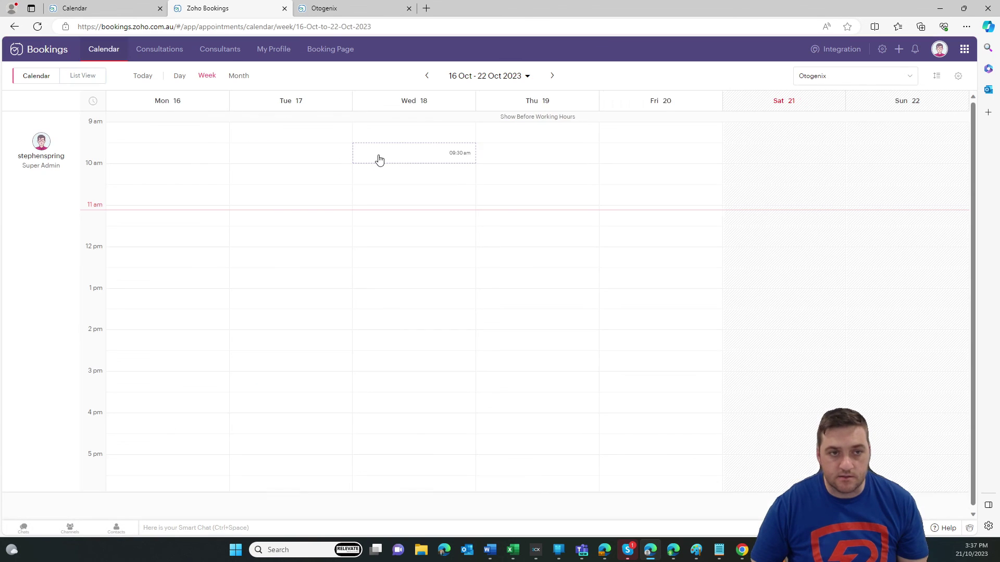
{"action": "left_click", "coordinate": [258, 243]}
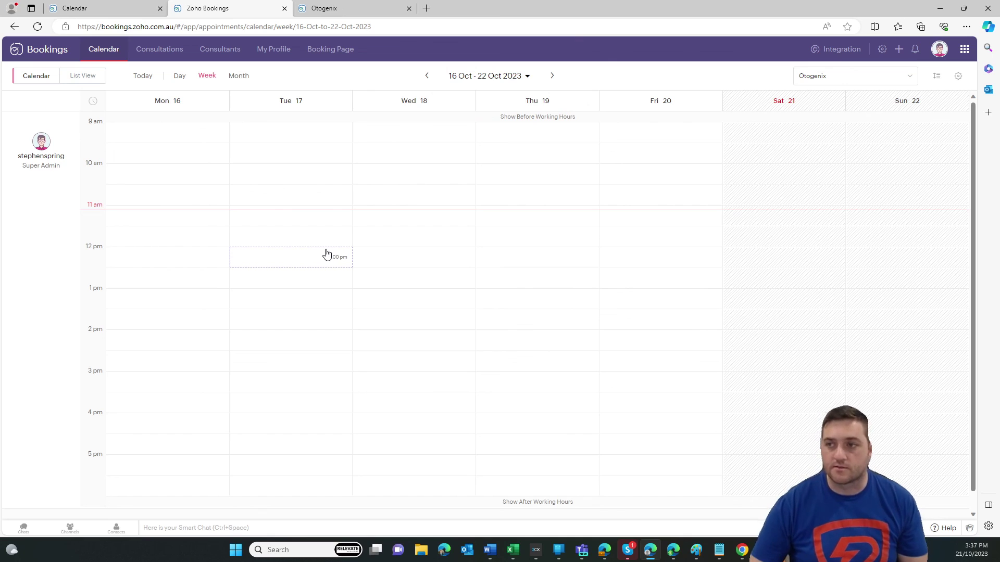
{"action": "left_click", "coordinate": [351, 8]}
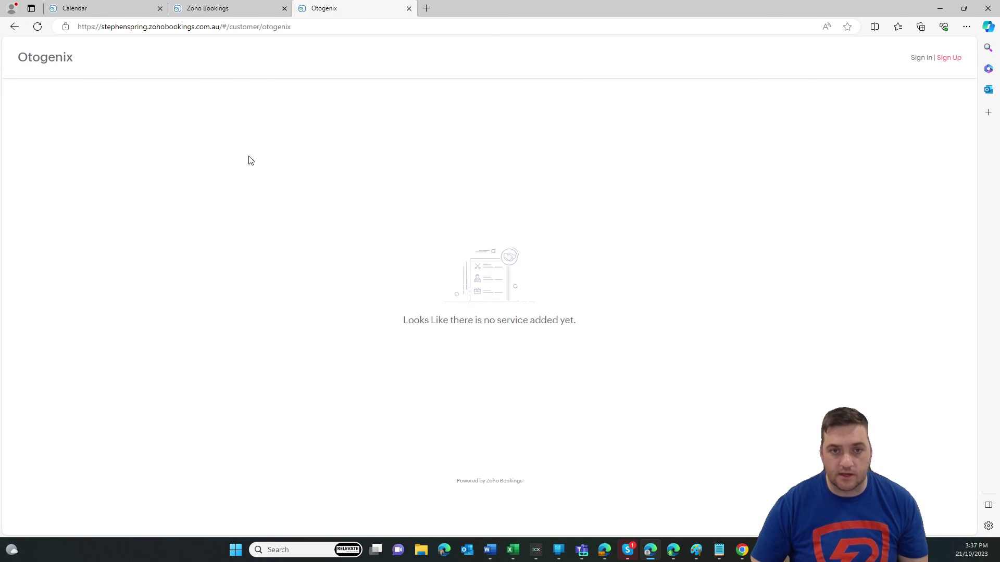
{"action": "left_click", "coordinate": [37, 26]}
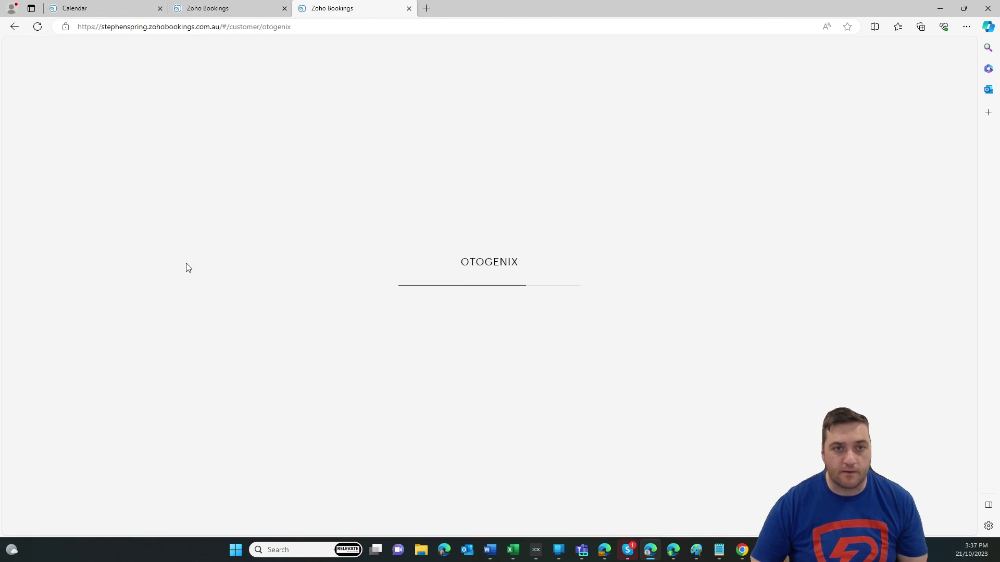